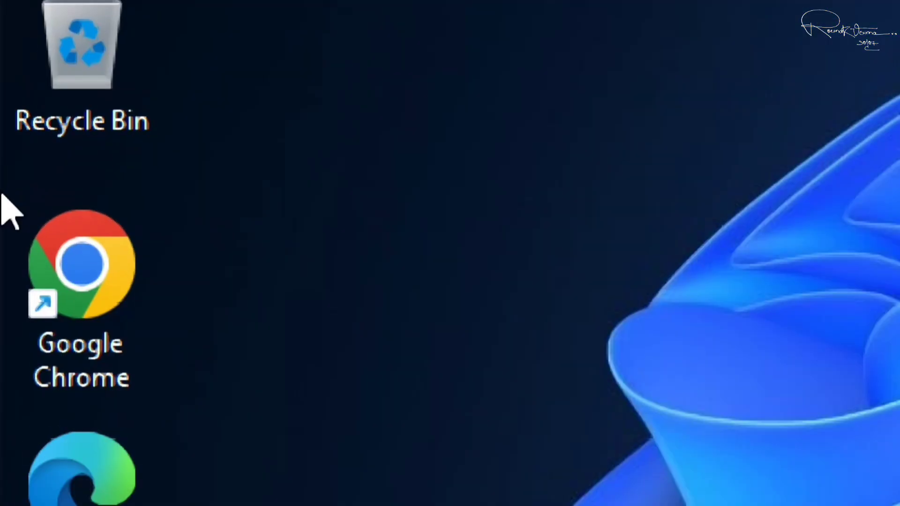
# Try to launch Google Chrome from the desktop, and open the compatibility settings in its shortcut's properties
pyautogui.doubleClick(115, 274)
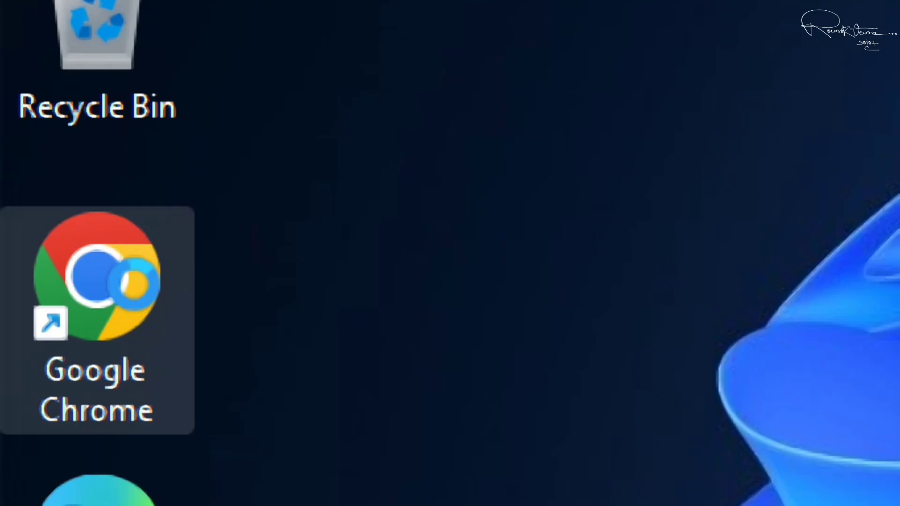
pyautogui.rightClick(138, 287)
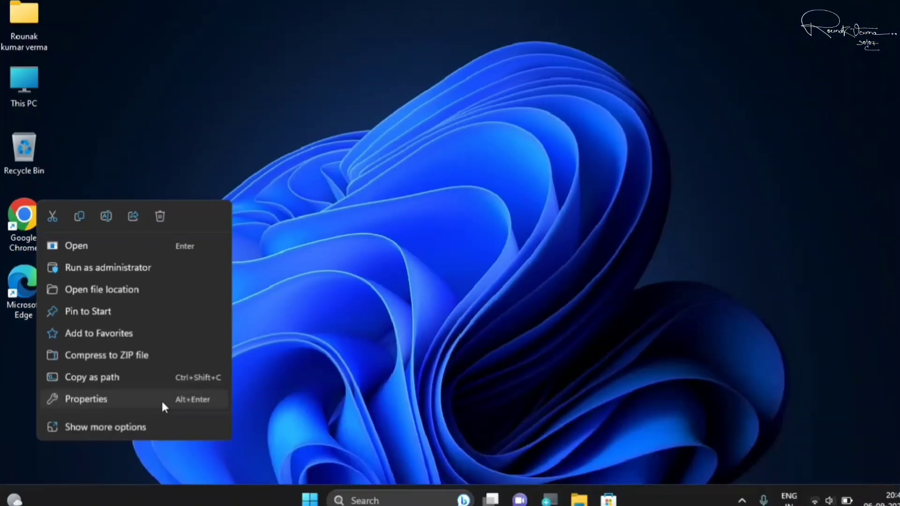
pyautogui.click(576, 455)
pyautogui.moveTo(474, 77); pyautogui.dragTo(503, 76)
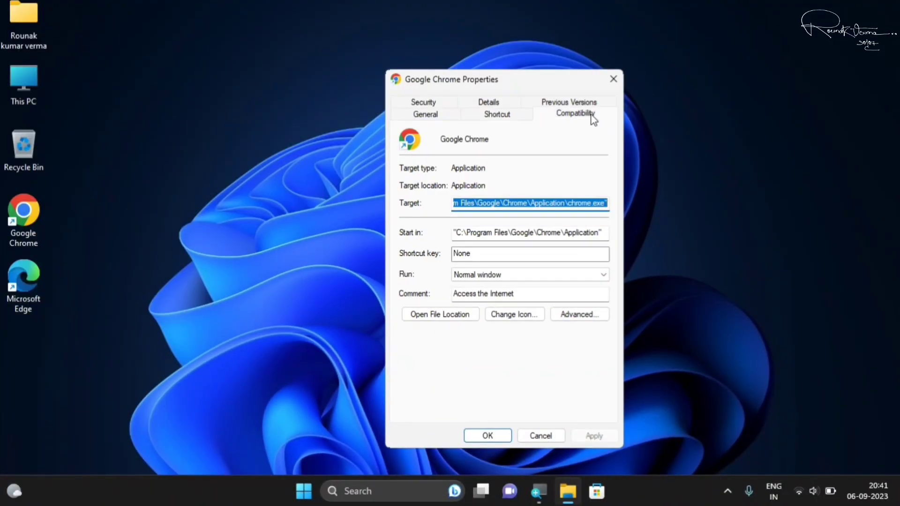
pyautogui.click(574, 76)
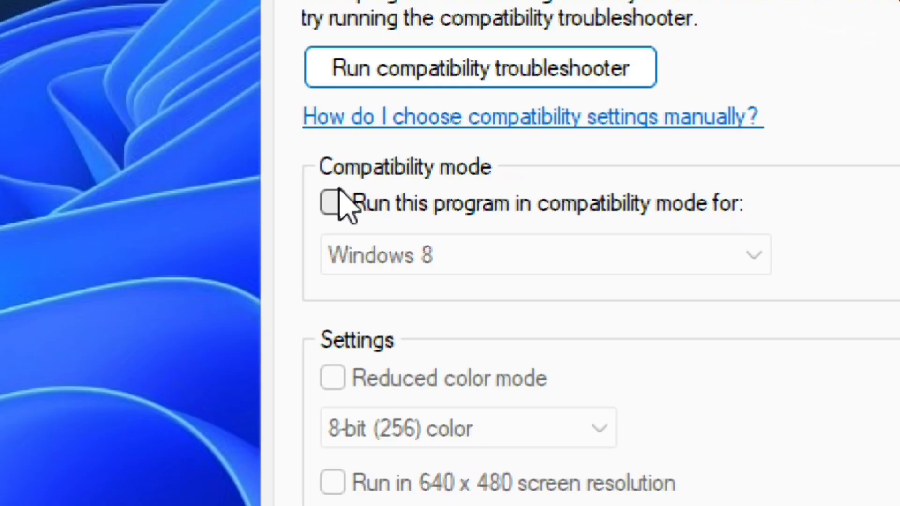
# Set Google Chrome to run in compatibility mode for Windows 8, and save the shortcut's properties
pyautogui.click(333, 205)
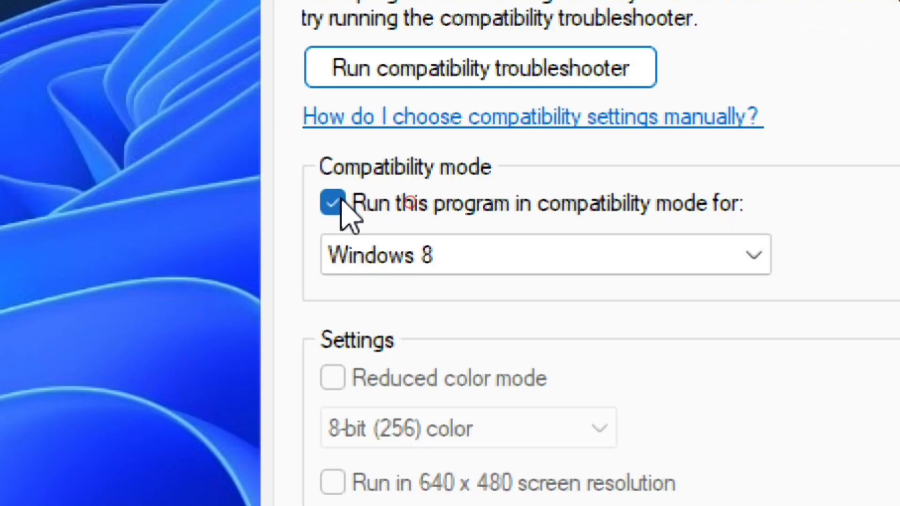
pyautogui.click(609, 274)
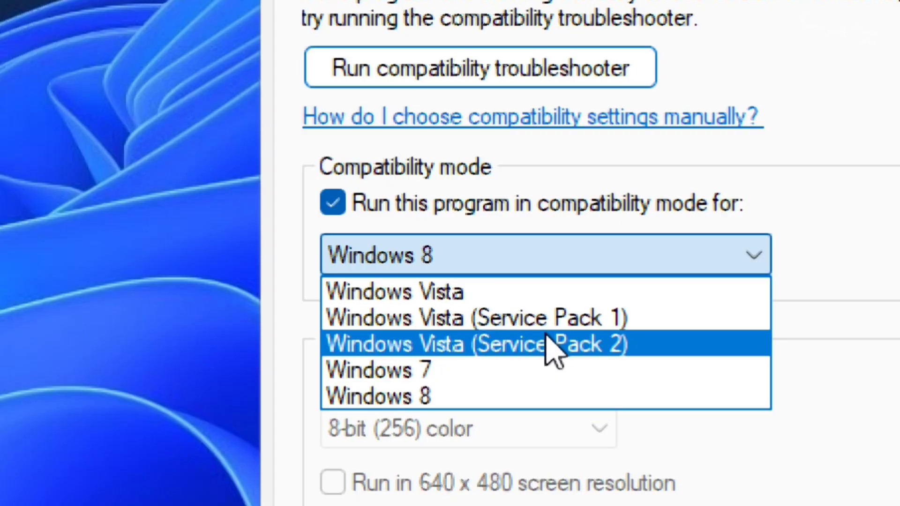
pyautogui.click(416, 398)
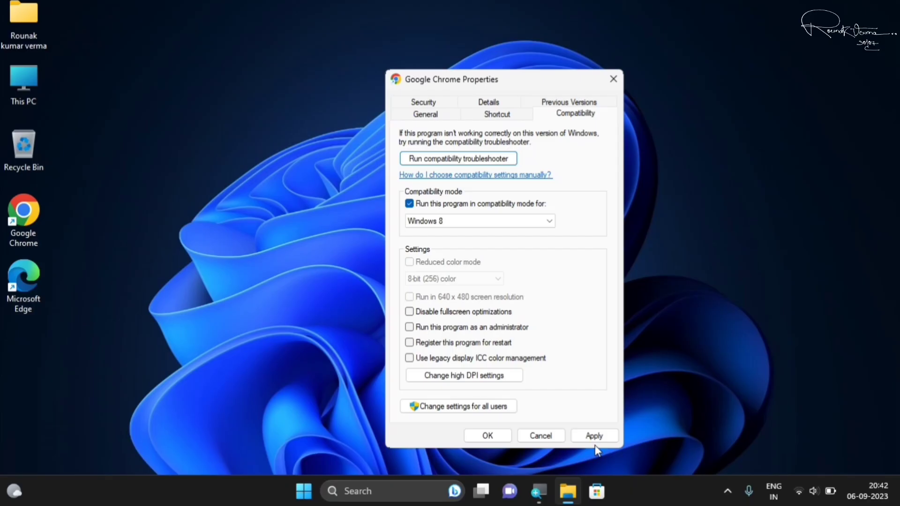
pyautogui.click(594, 435)
pyautogui.click(490, 435)
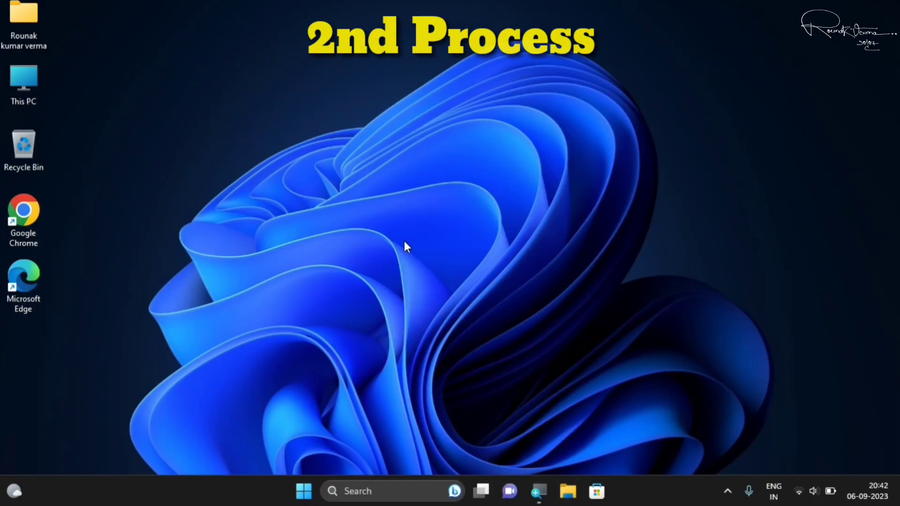
# Append a space and --no-sandbox to the target path of the Google Chrome desktop shortcut, and save its properties
pyautogui.rightClick(24, 213)
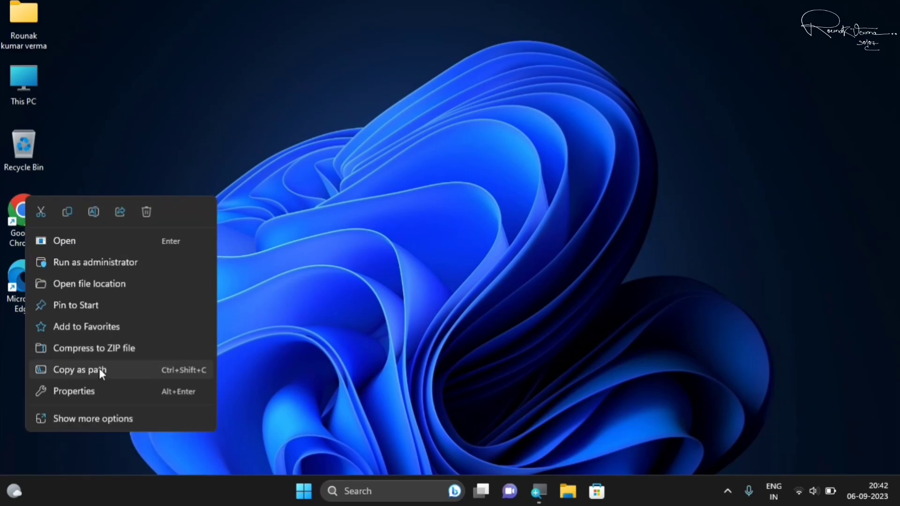
pyautogui.click(94, 388)
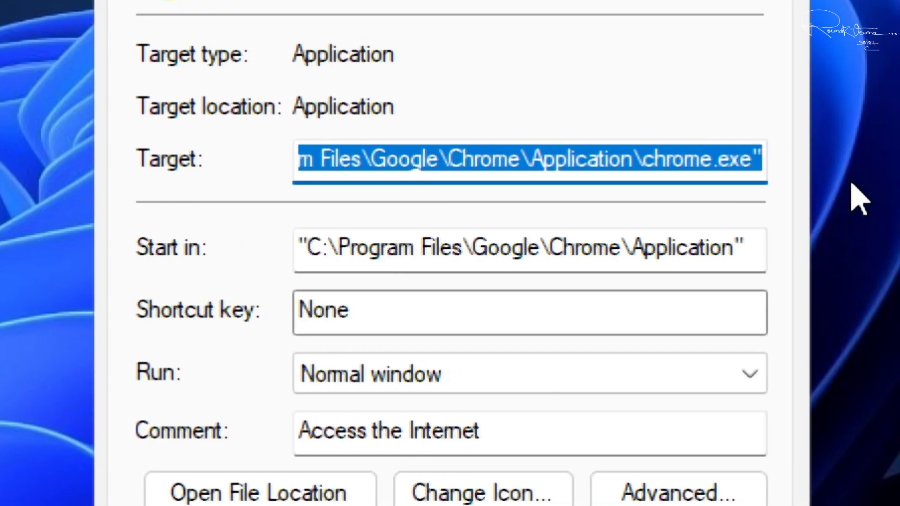
pyautogui.click(610, 159)
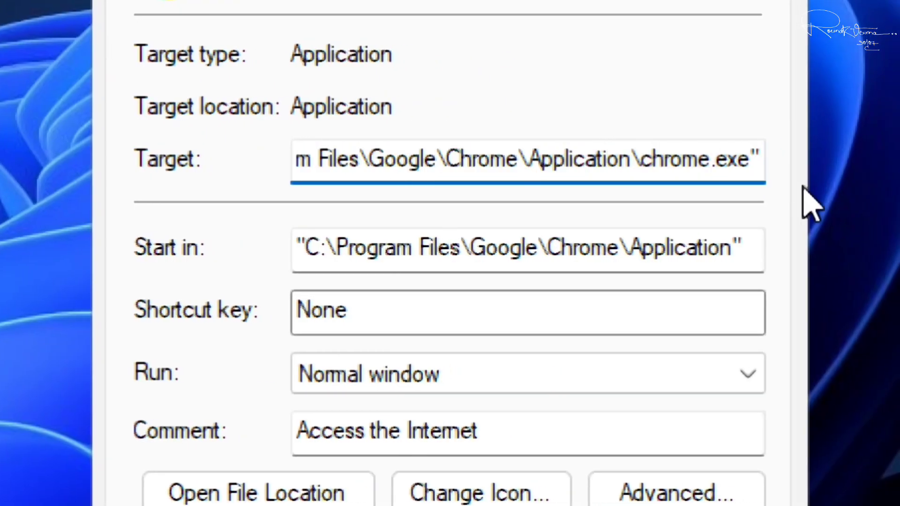
pyautogui.press('Right')
pyautogui.press('Right')
pyautogui.press('Right')
pyautogui.press('Right')
pyautogui.press('Right')
pyautogui.press('Right')
pyautogui.press('Right')
pyautogui.press('Right')
pyautogui.press('Right')
pyautogui.press('Right')
pyautogui.press('Right')
pyautogui.press('Right')
pyautogui.press('Right')
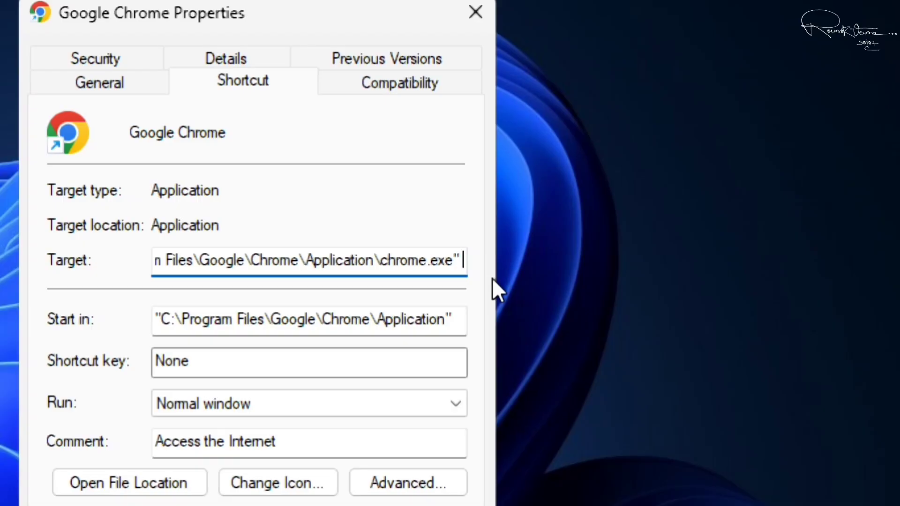
pyautogui.write('--')
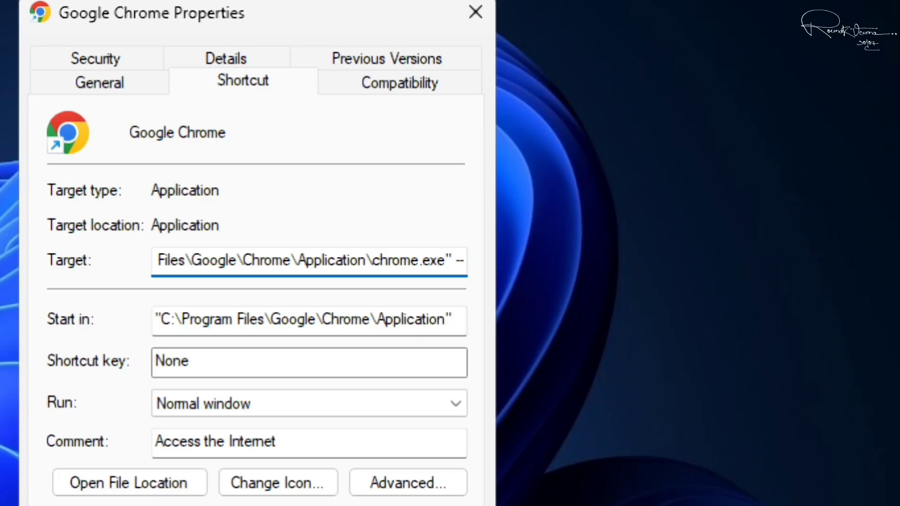
pyautogui.write('no')
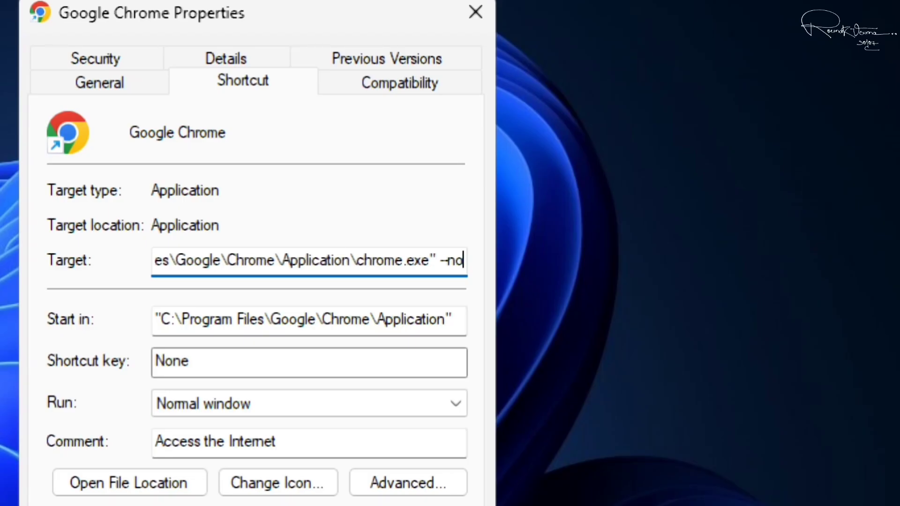
pyautogui.write('-')
pyautogui.write('sand')
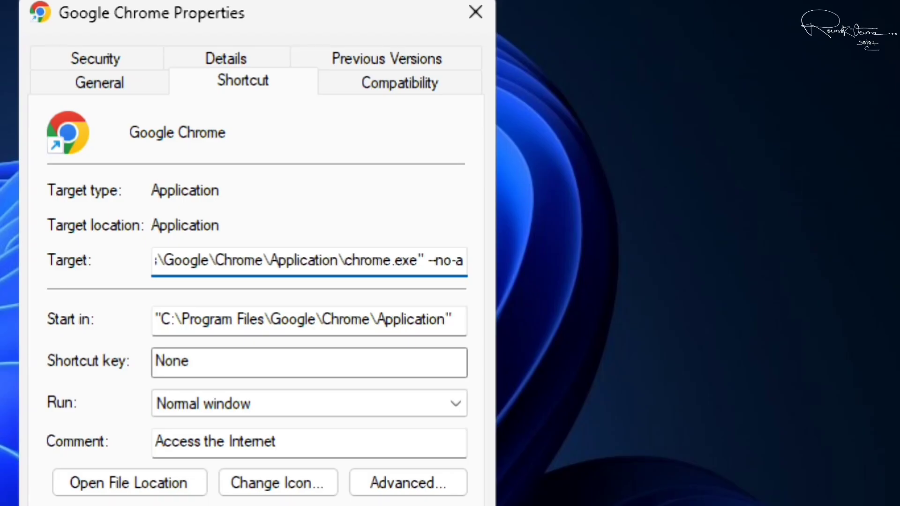
pyautogui.write('box')
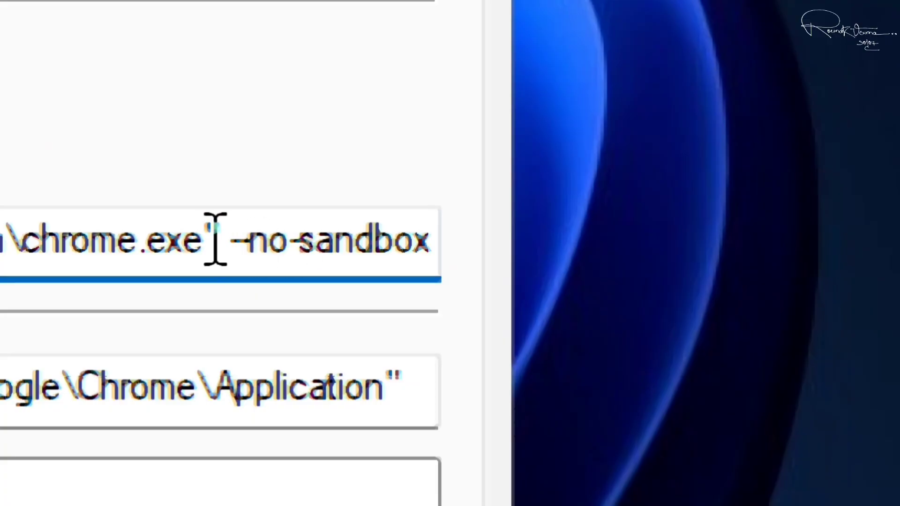
pyautogui.moveTo(215, 239); pyautogui.dragTo(446, 239)
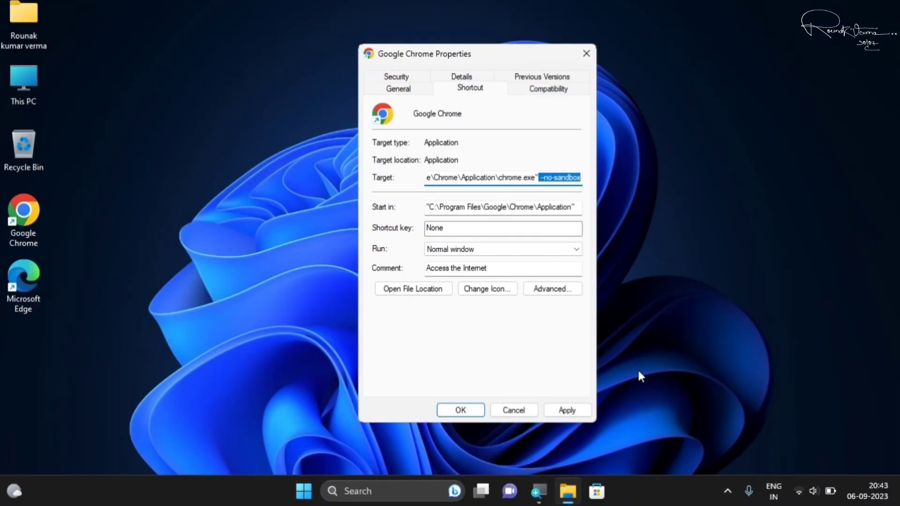
pyautogui.click(567, 411)
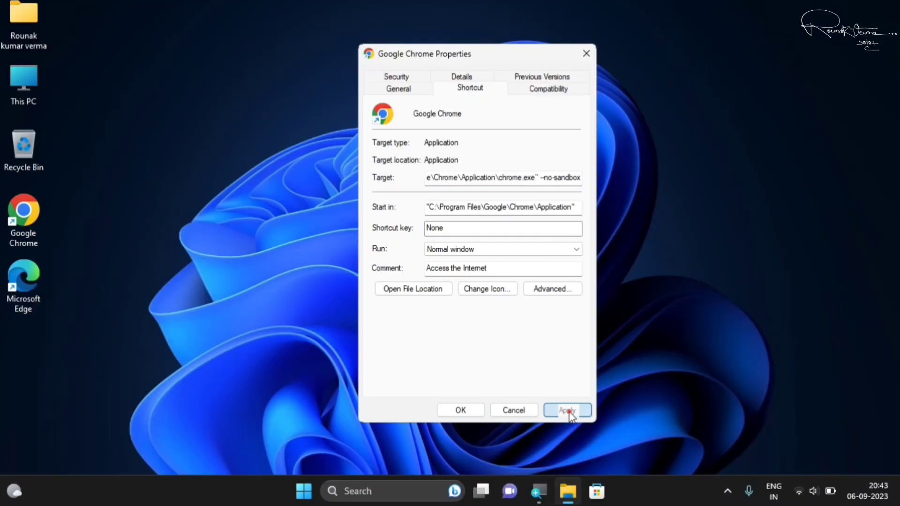
pyautogui.click(461, 412)
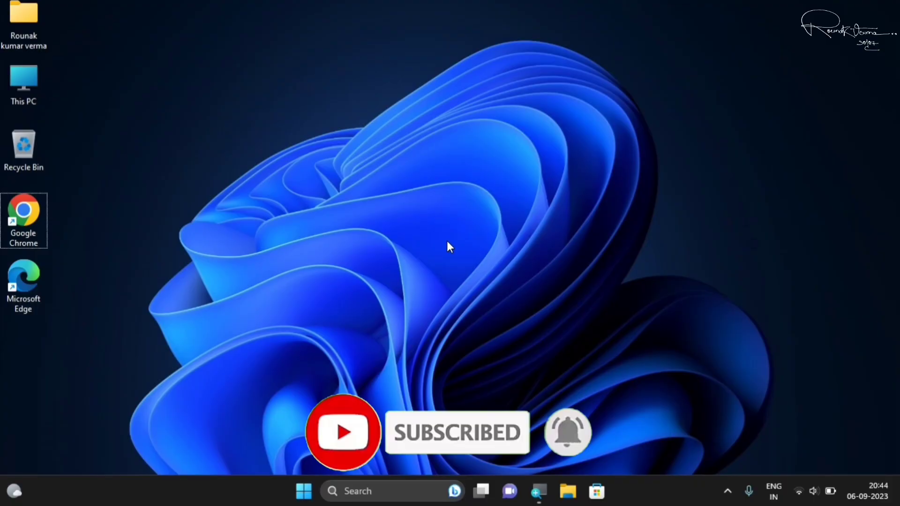
# Open System Configuration by running msconfig from the Run dialog
pyautogui.press('super+r')
pyautogui.moveTo(156, 348); pyautogui.dragTo(467, 179)
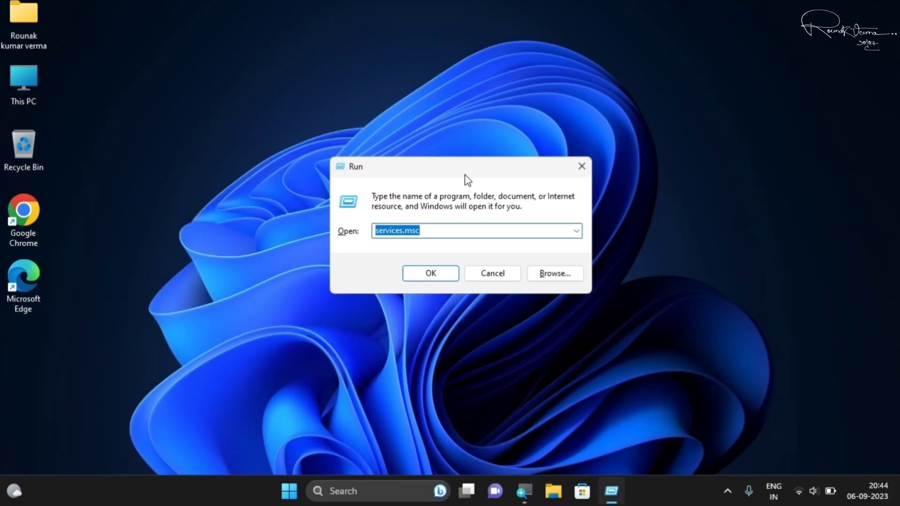
pyautogui.press('BackSpace')
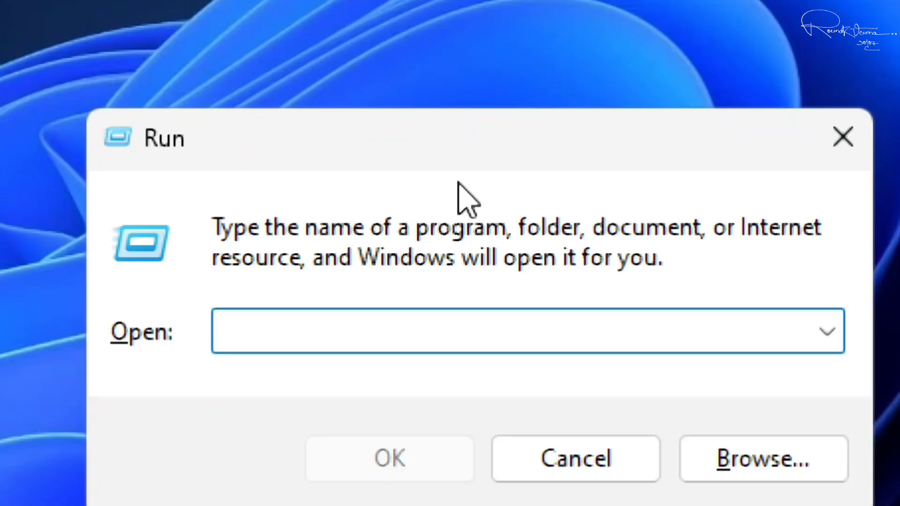
pyautogui.write('msconfin')
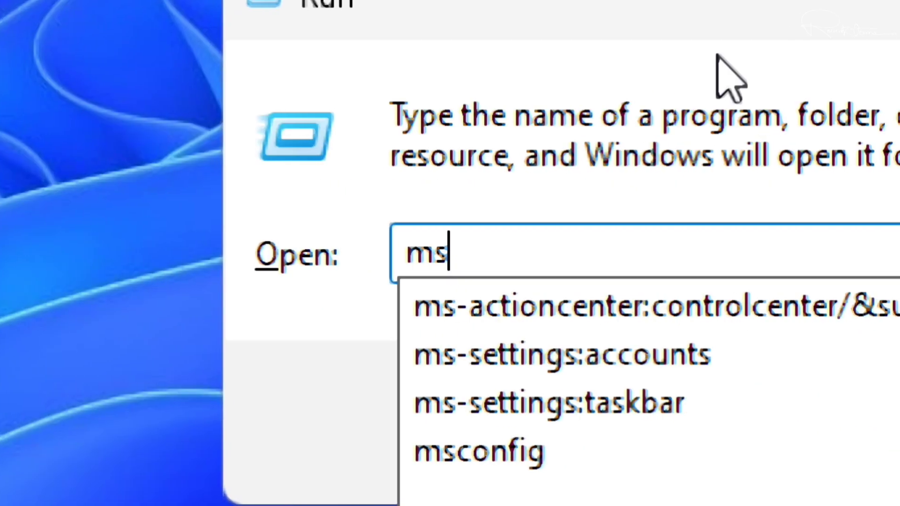
pyautogui.write('g')
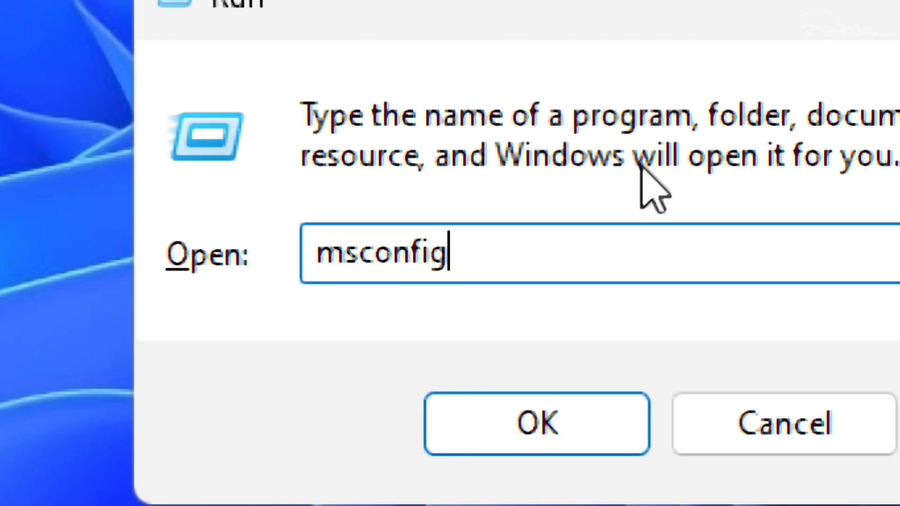
pyautogui.click(584, 417)
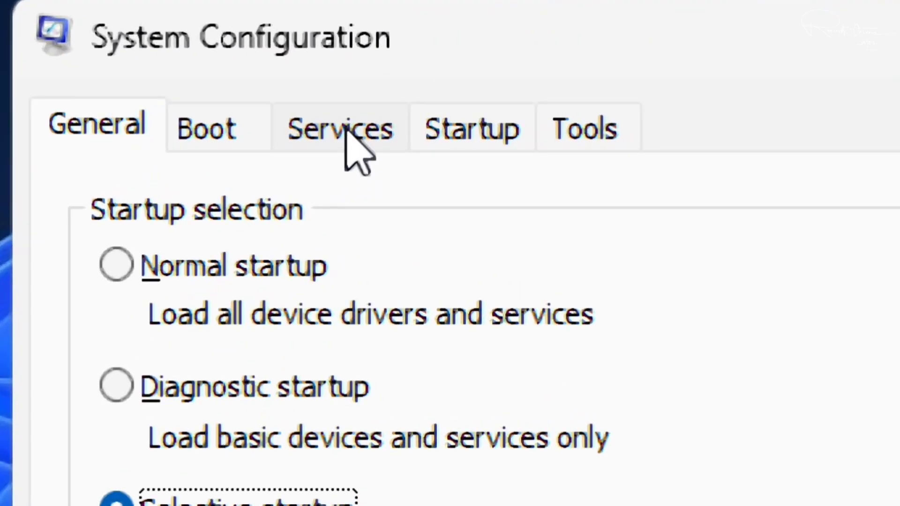
# Hide all Microsoft services in System Configuration's services list and look through the remaining entries
pyautogui.click(346, 138)
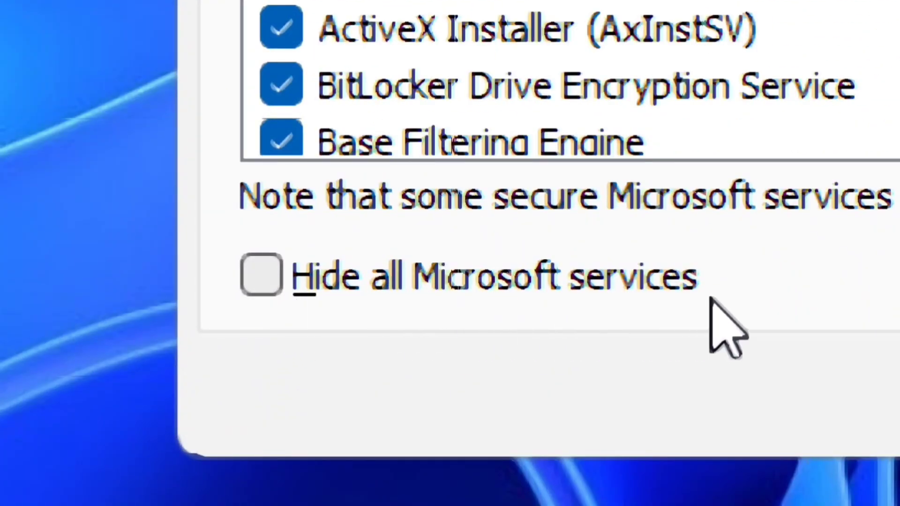
pyautogui.click(258, 280)
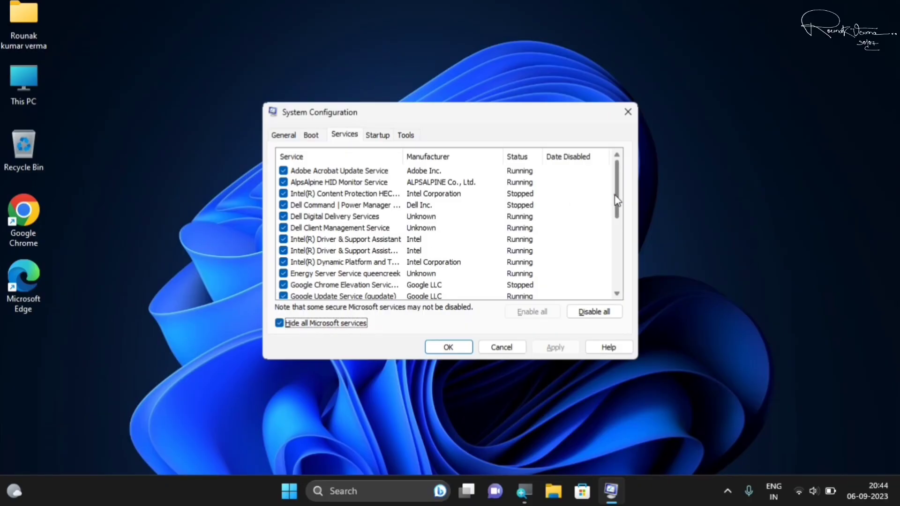
pyautogui.moveTo(617, 200); pyautogui.dragTo(608, 267)
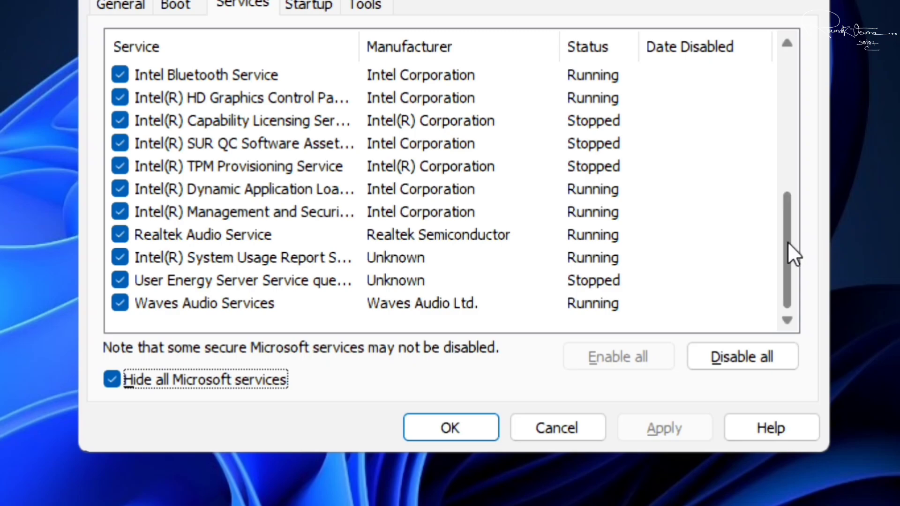
pyautogui.moveTo(786, 243); pyautogui.dragTo(795, 184)
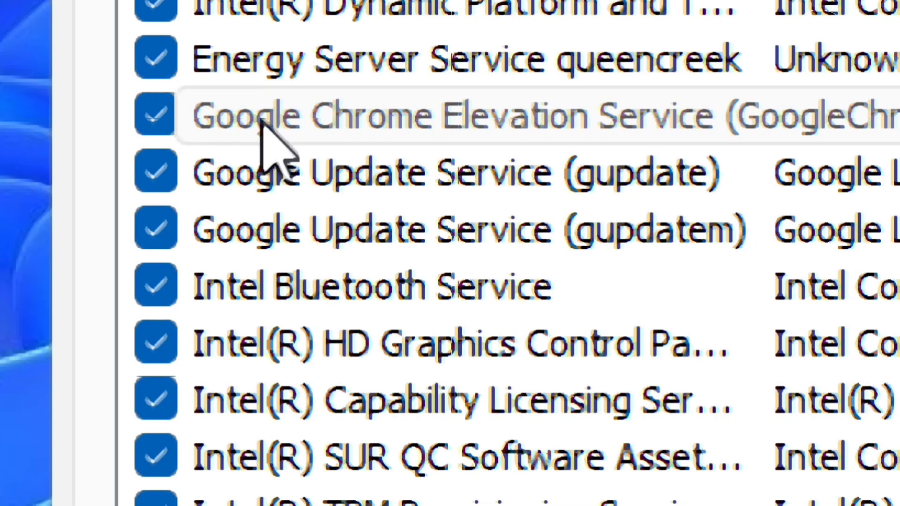
# Disable the Google Chrome Elevation Service and both Google Update Services, gupdate and gupdatem, and check the rest of the list
pyautogui.click(159, 122)
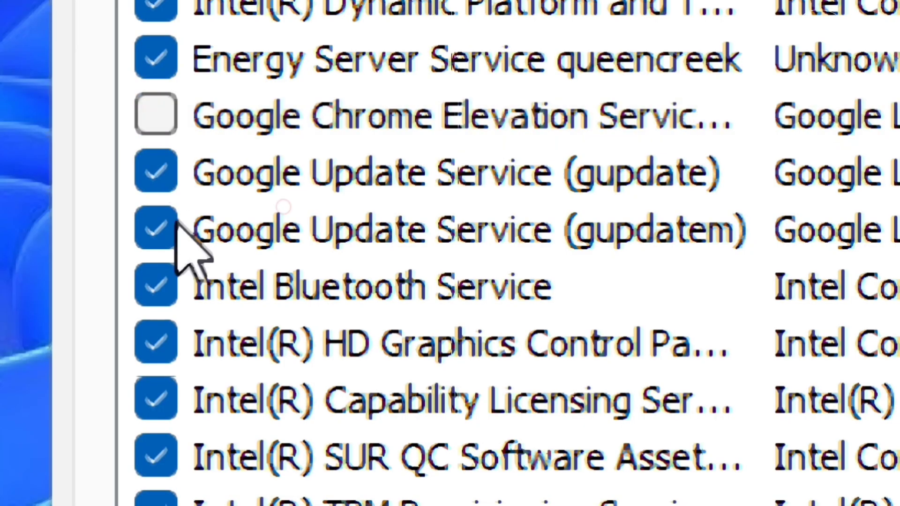
pyautogui.click(157, 171)
pyautogui.click(157, 234)
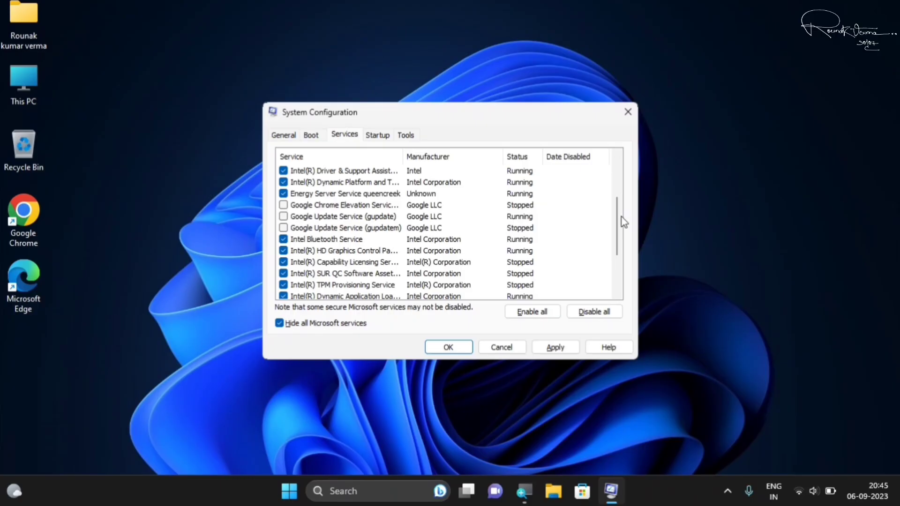
pyautogui.moveTo(618, 217); pyautogui.dragTo(629, 258)
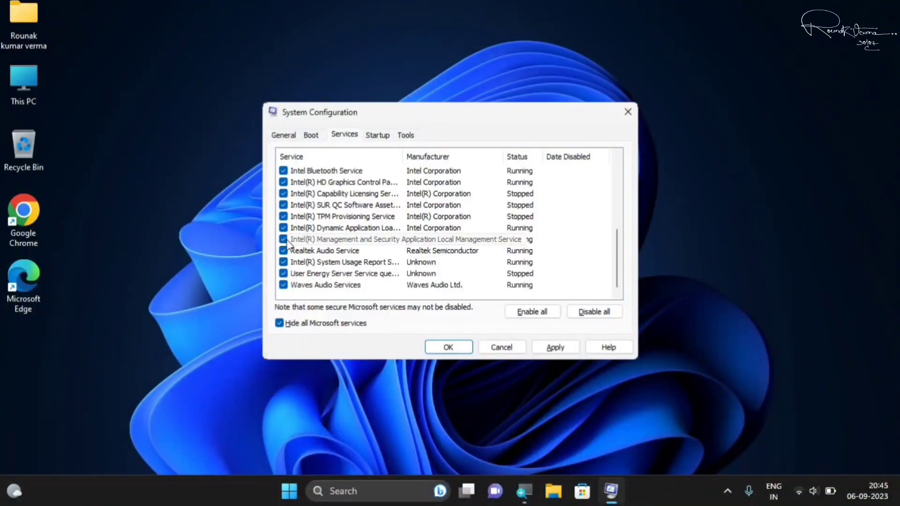
pyautogui.moveTo(804, 249); pyautogui.dragTo(815, 223)
pyautogui.moveTo(620, 242); pyautogui.dragTo(622, 219)
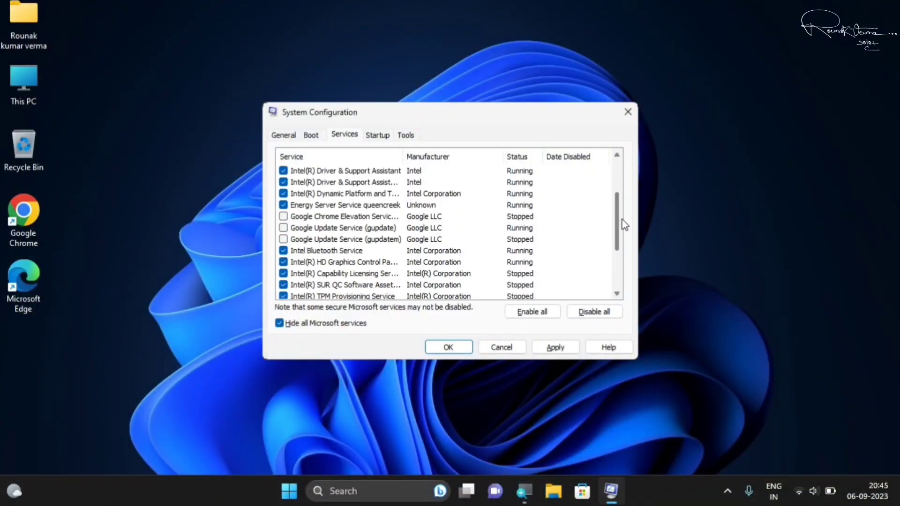
# Apply the service changes and close System Configuration without restarting the computer
pyautogui.click(559, 347)
pyautogui.click(457, 346)
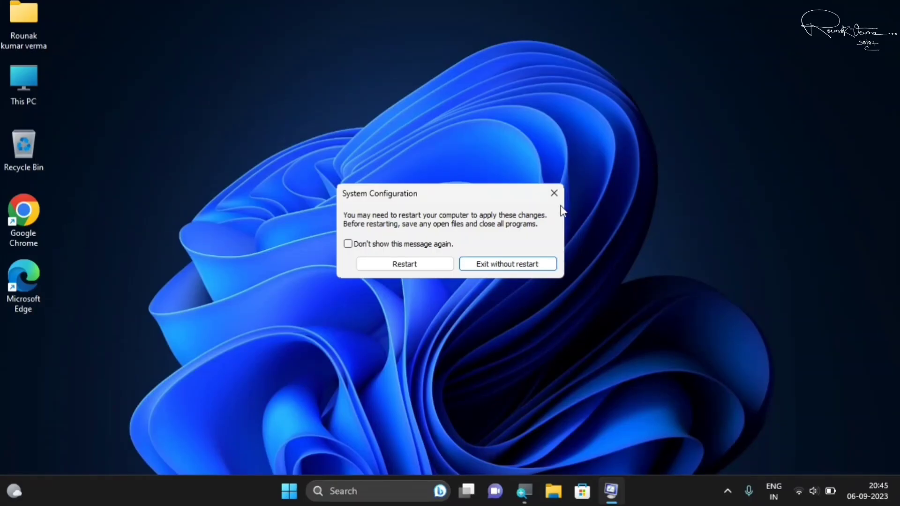
pyautogui.click(557, 196)
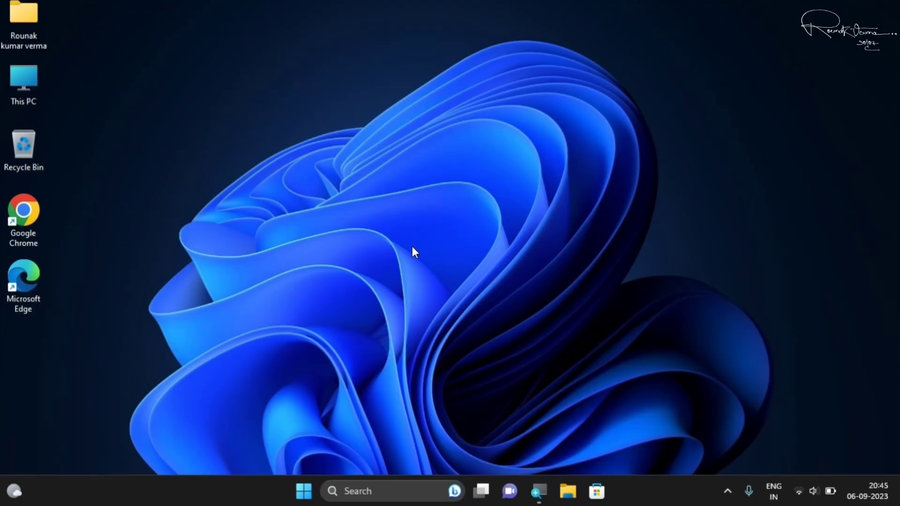
# Reopen System Configuration by running msconfig and hide all Microsoft services in its services list
pyautogui.press('super+r')
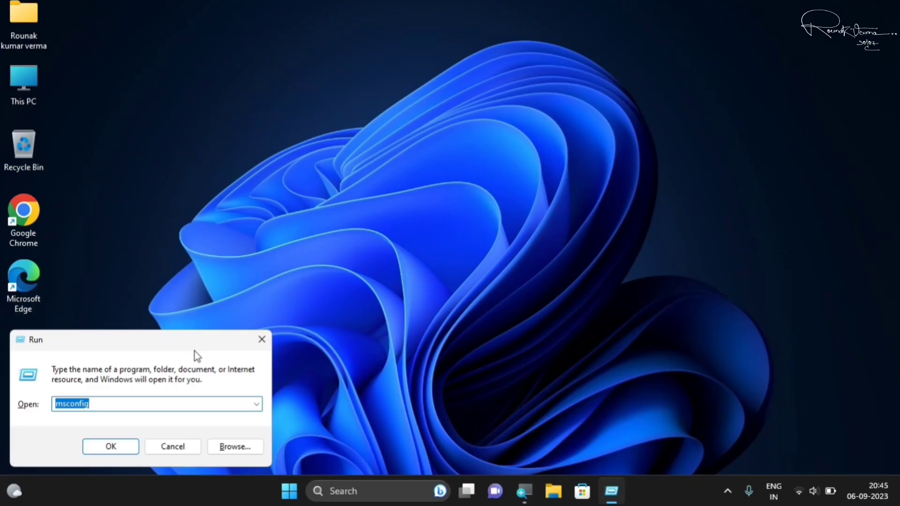
pyautogui.moveTo(156, 345); pyautogui.dragTo(499, 151)
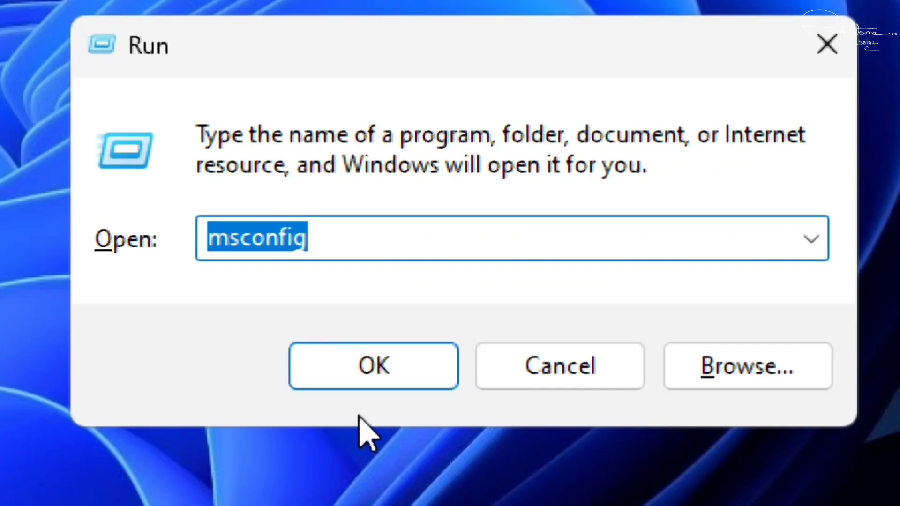
pyautogui.click(409, 473)
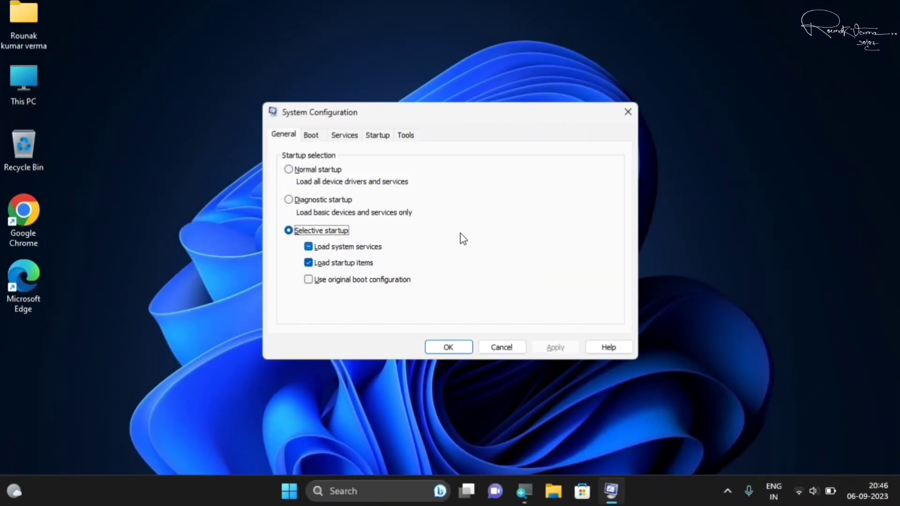
pyautogui.click(355, 135)
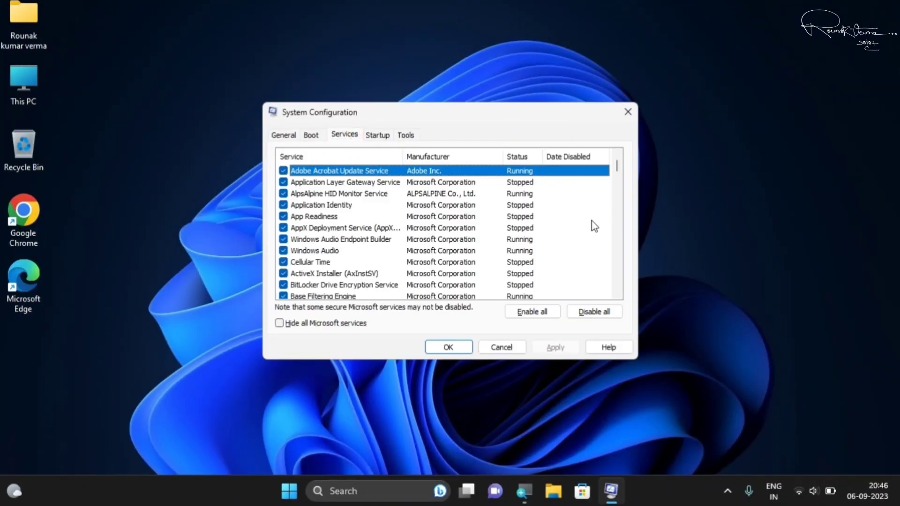
pyautogui.click(324, 323)
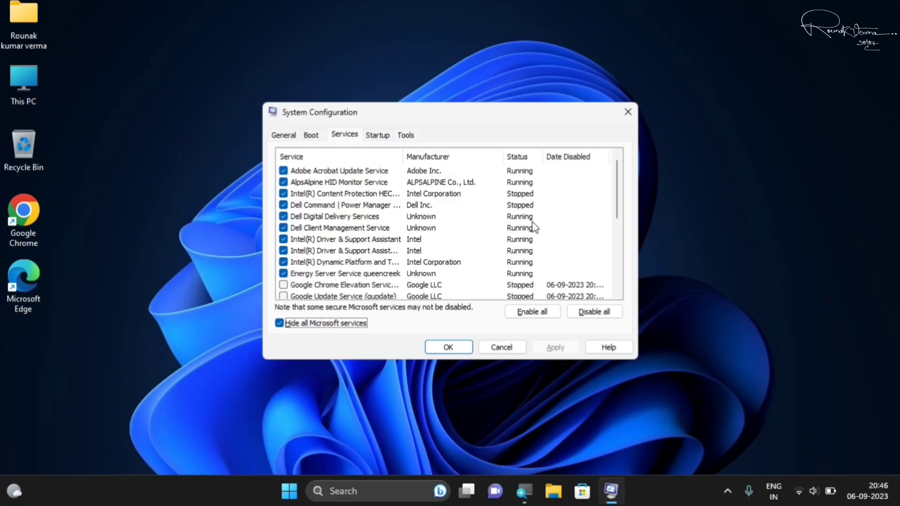
# Re-enable the Google Chrome Elevation Service and both Google Update Services, gupdate and gupdatem, apply the changes and close System Configuration without restarting
pyautogui.scroll(-1, 614, 214)
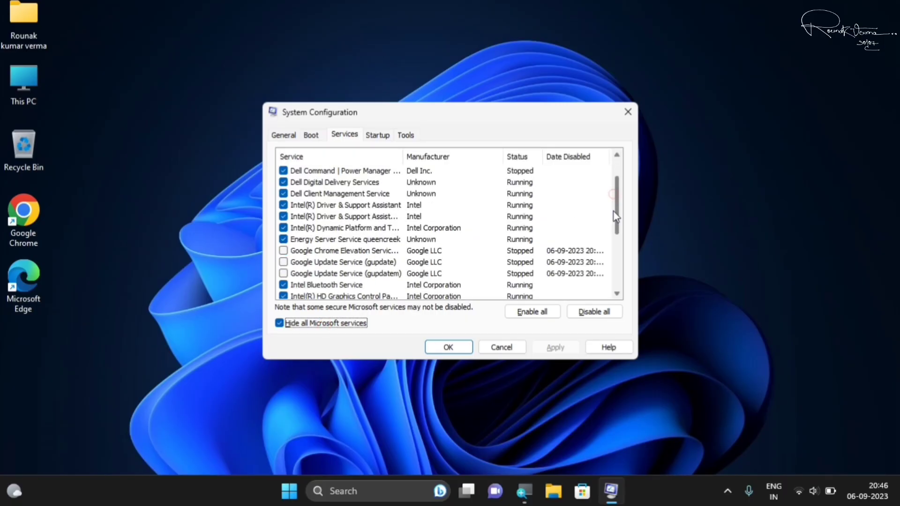
pyautogui.click(283, 251)
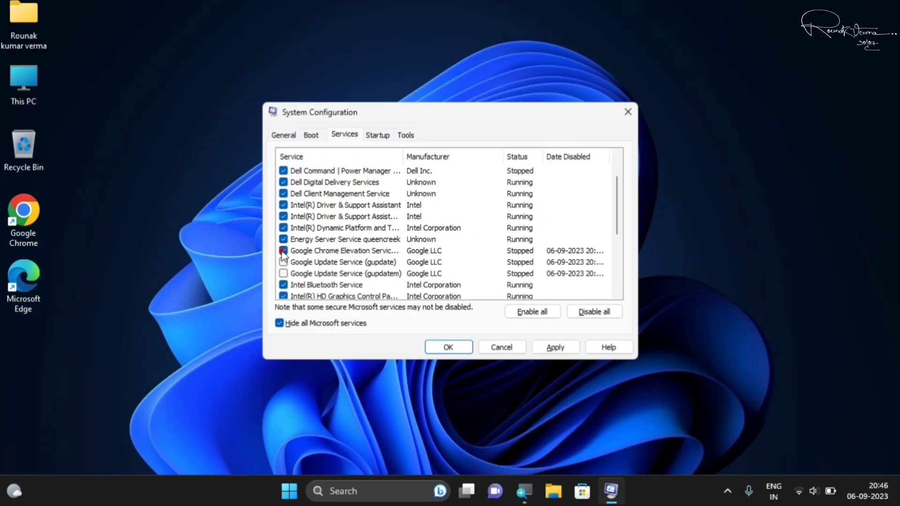
pyautogui.click(283, 274)
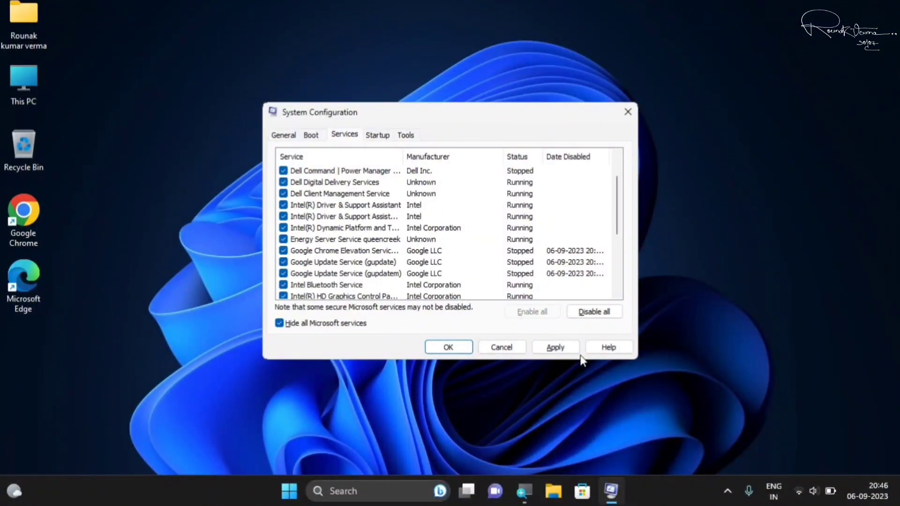
pyautogui.click(555, 347)
pyautogui.click(450, 345)
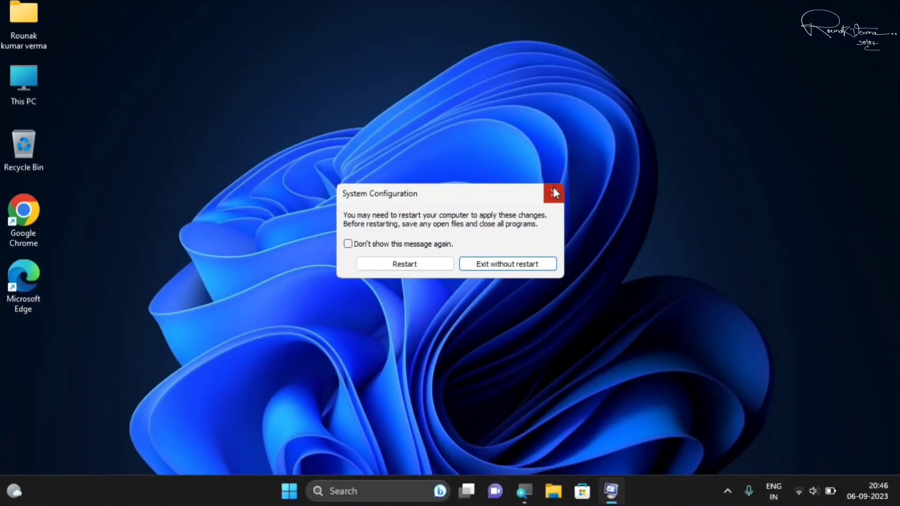
pyautogui.click(554, 192)
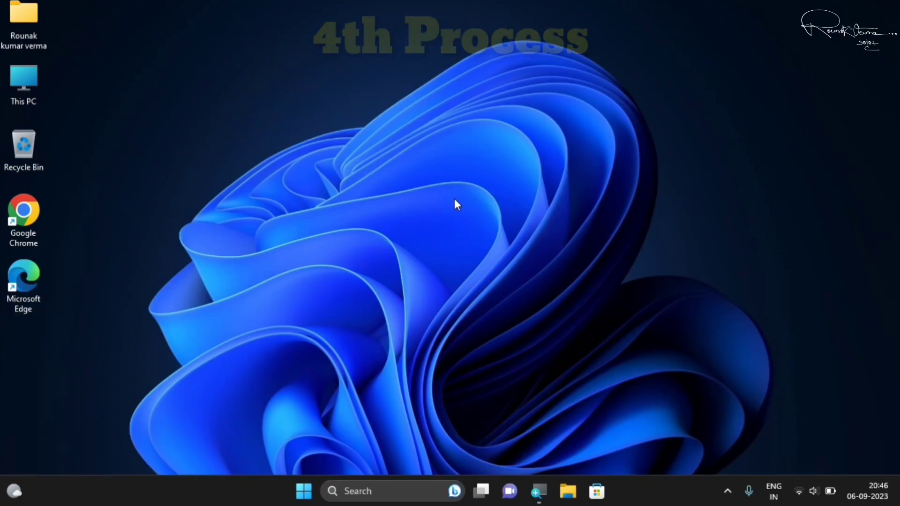
# Switch to Google Chrome and open the Privacy and security page of its settings
pyautogui.doubleClick(39, 218)
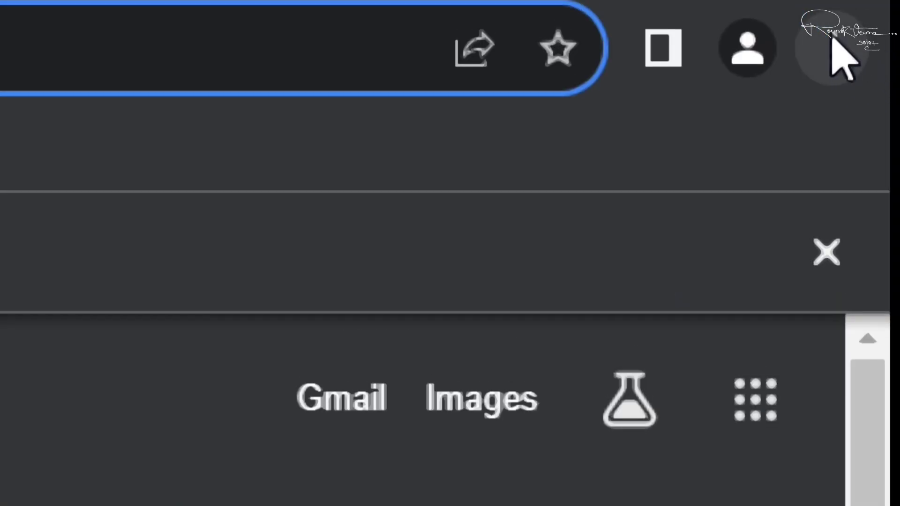
pyautogui.click(854, 44)
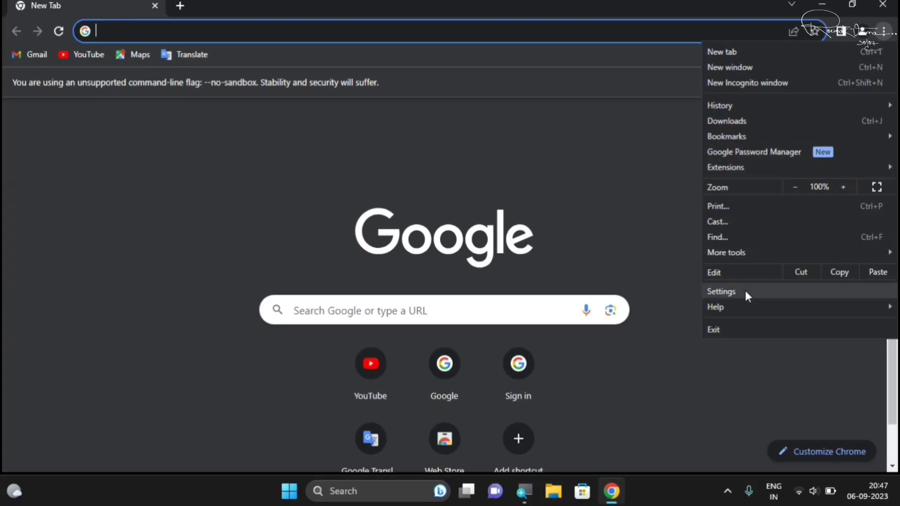
pyautogui.click(745, 292)
pyautogui.moveTo(165, 340)
pyautogui.mouseDown()
pyautogui.moveTo(162, 371)
pyautogui.moveTo(163, 342)
pyautogui.mouseUp()
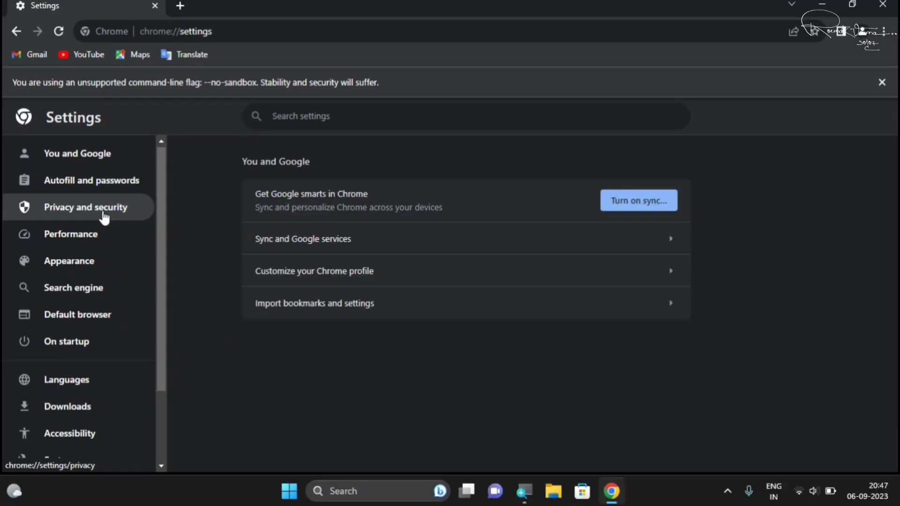
pyautogui.click(410, 249)
pyautogui.moveTo(100, 210)
pyautogui.mouseDown()
pyautogui.moveTo(291, 313)
pyautogui.moveTo(200, 293)
pyautogui.moveTo(302, 331)
pyautogui.mouseUp()
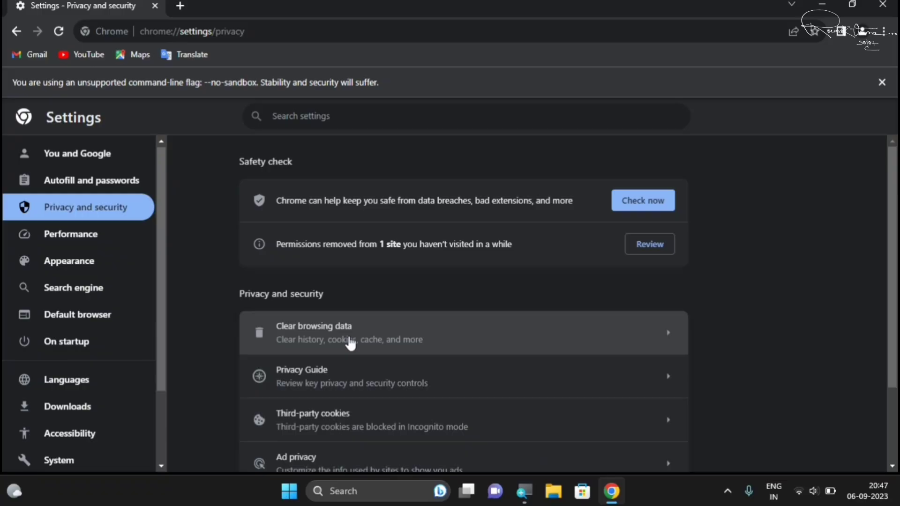
# Clear Chrome's browsing history, cookies and other site data, and cached images and files for the All time range
pyautogui.click(351, 343)
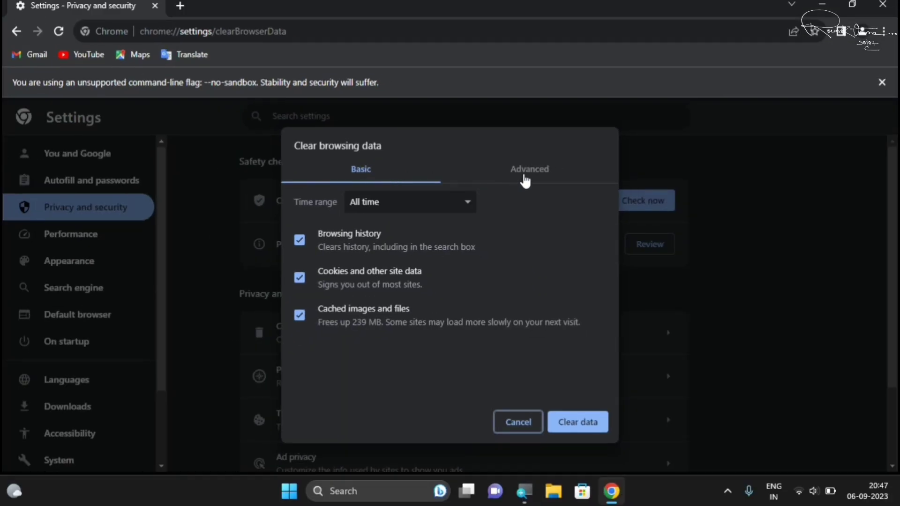
pyautogui.click(525, 180)
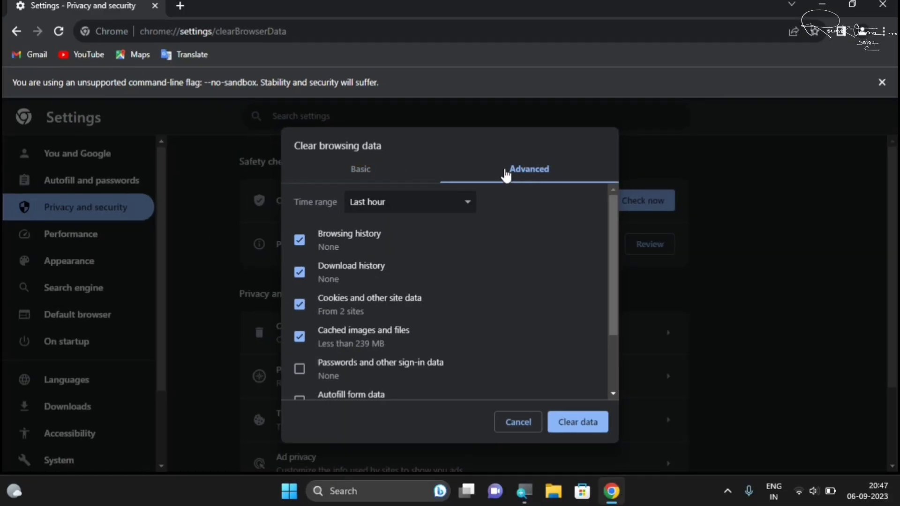
pyautogui.click(367, 171)
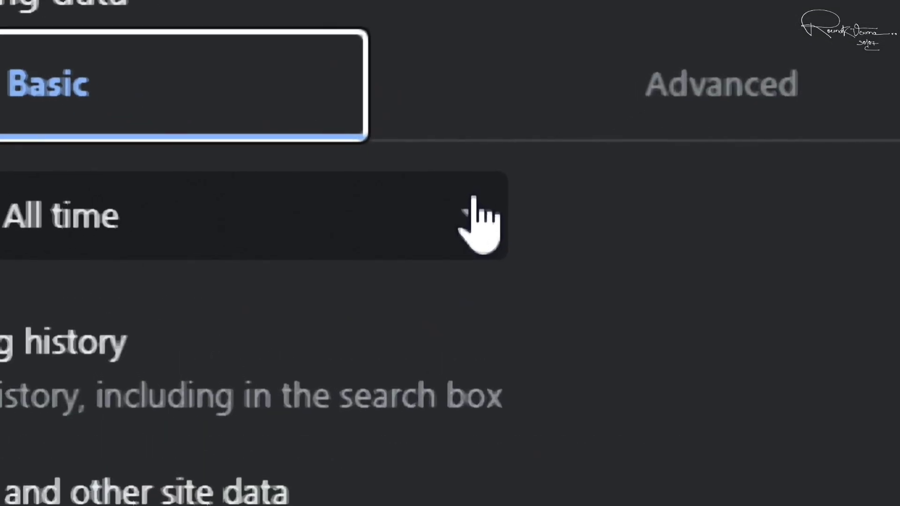
pyautogui.click(389, 218)
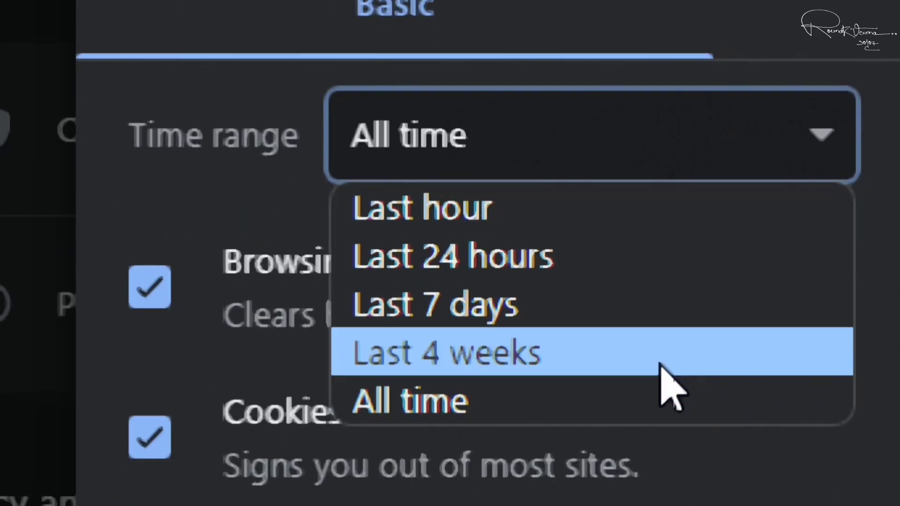
pyautogui.click(653, 487)
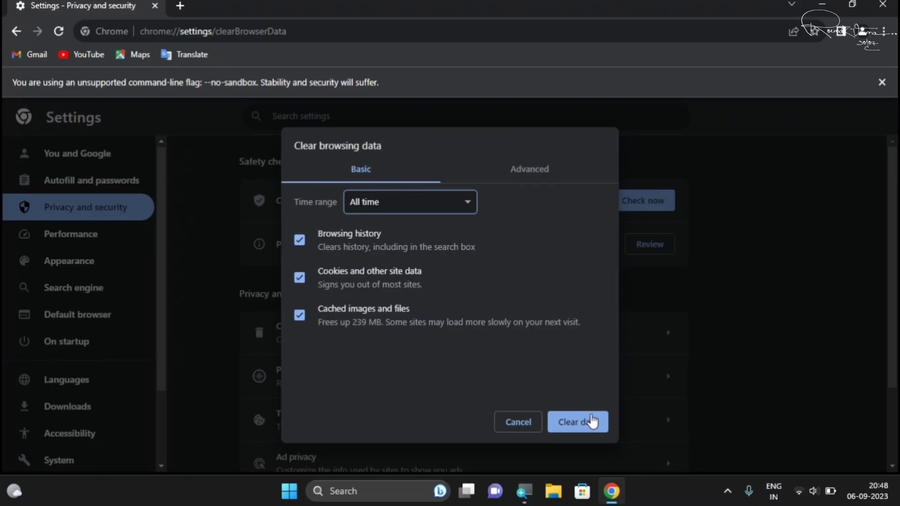
pyautogui.click(579, 424)
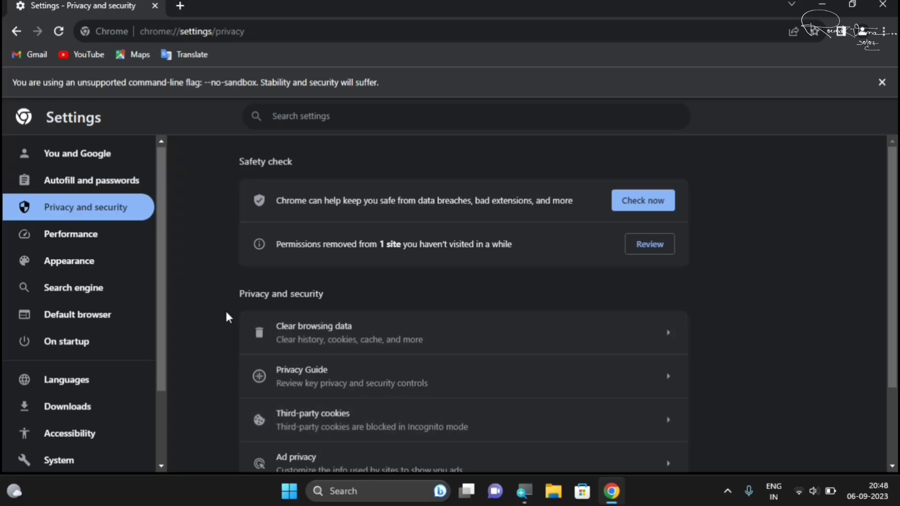
# Turn on running background apps when Chrome is closed and hardware acceleration in Chrome's System settings
pyautogui.moveTo(158, 379); pyautogui.dragTo(170, 500)
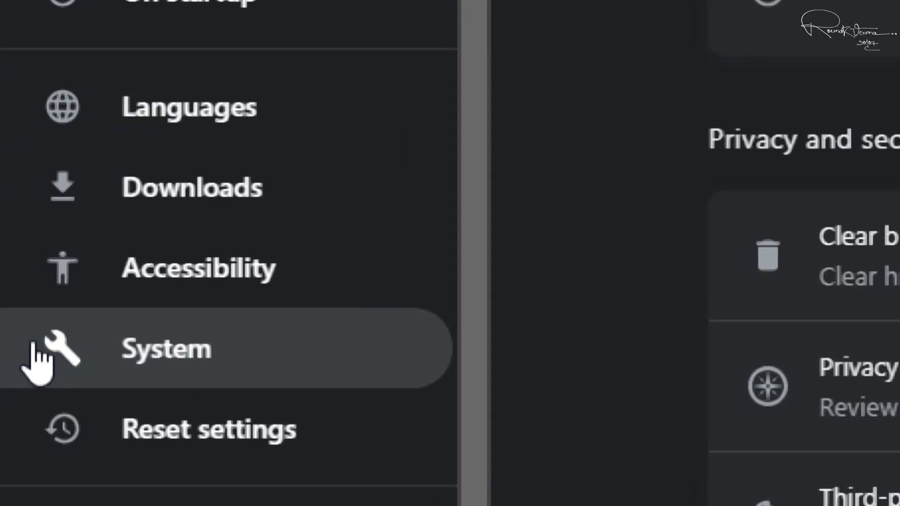
pyautogui.click(130, 358)
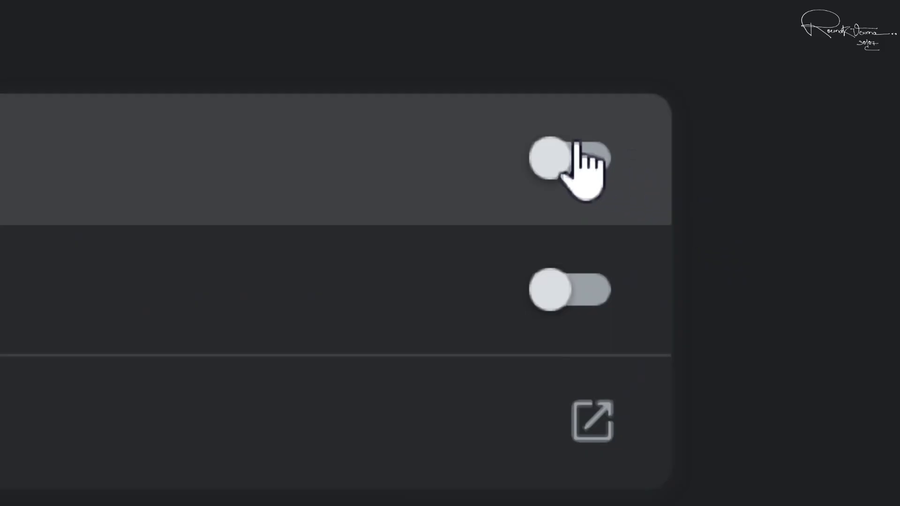
pyautogui.click(581, 162)
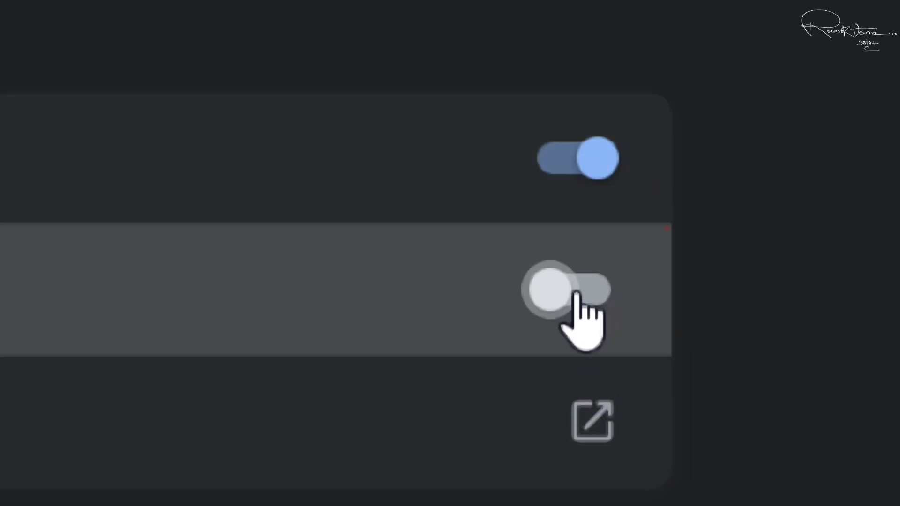
pyautogui.click(580, 304)
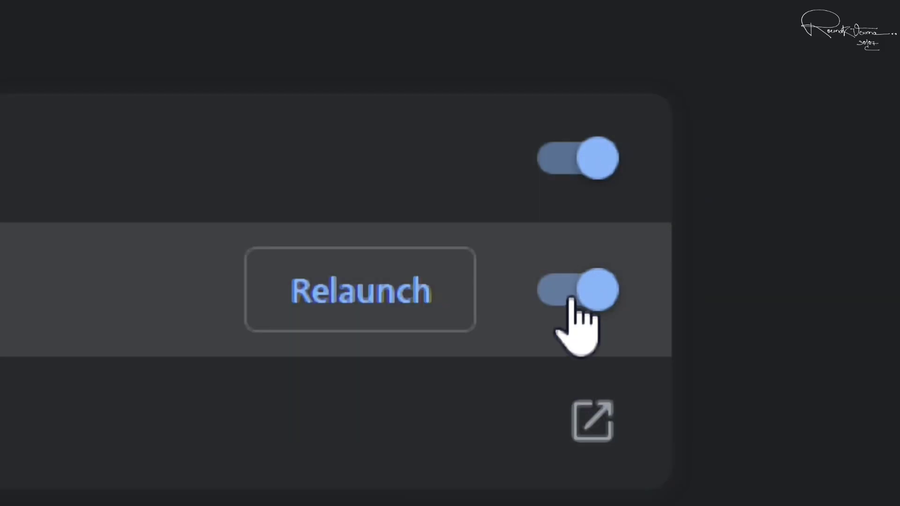
# Turn off hardware acceleration and running background apps when Chrome is closed, and close the browser
pyautogui.click(576, 301)
pyautogui.click(583, 161)
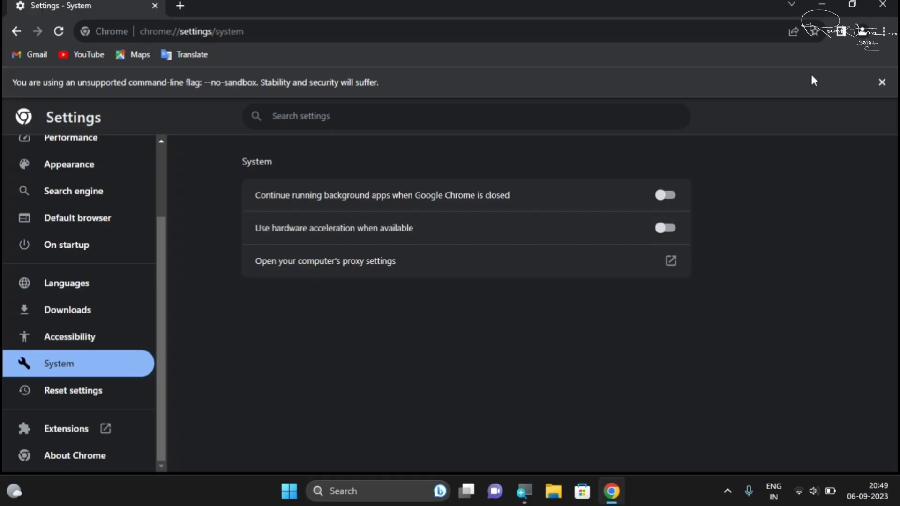
pyautogui.click(886, 6)
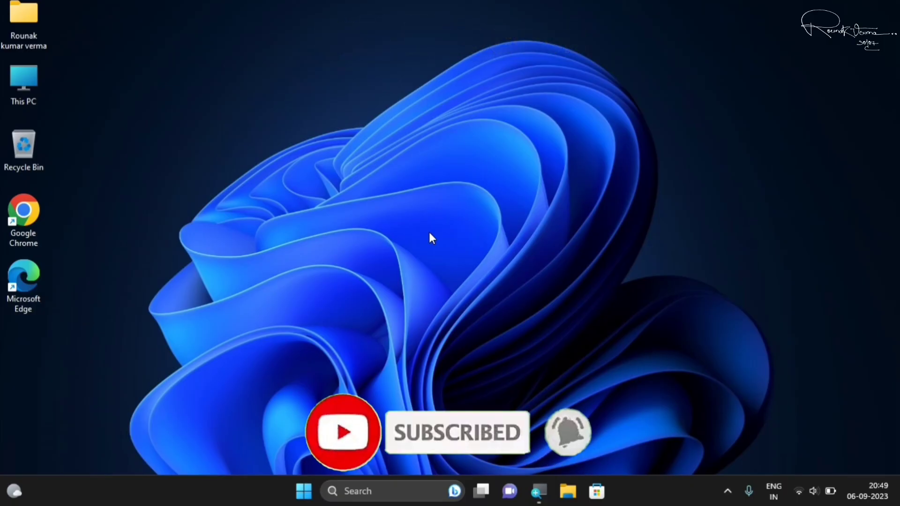
# Reopen Google Chrome and open the About Chrome page in its settings
pyautogui.doubleClick(19, 218)
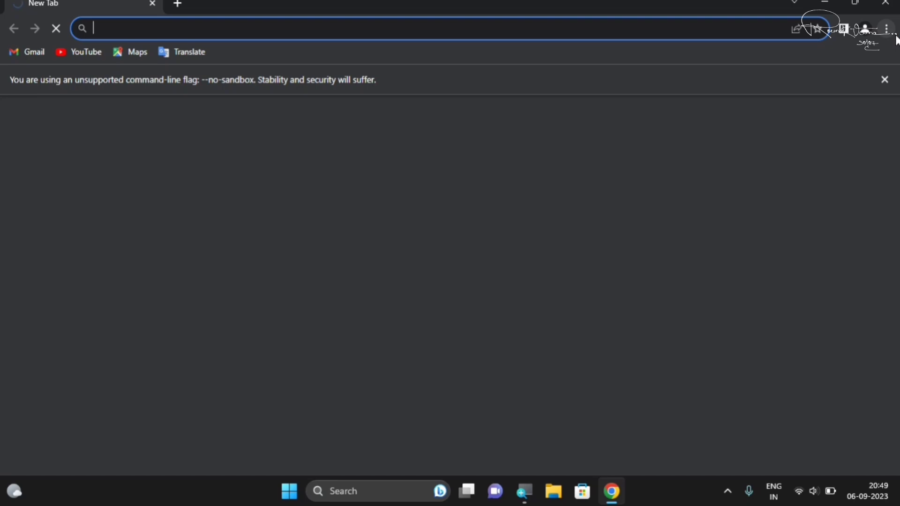
pyautogui.click(887, 29)
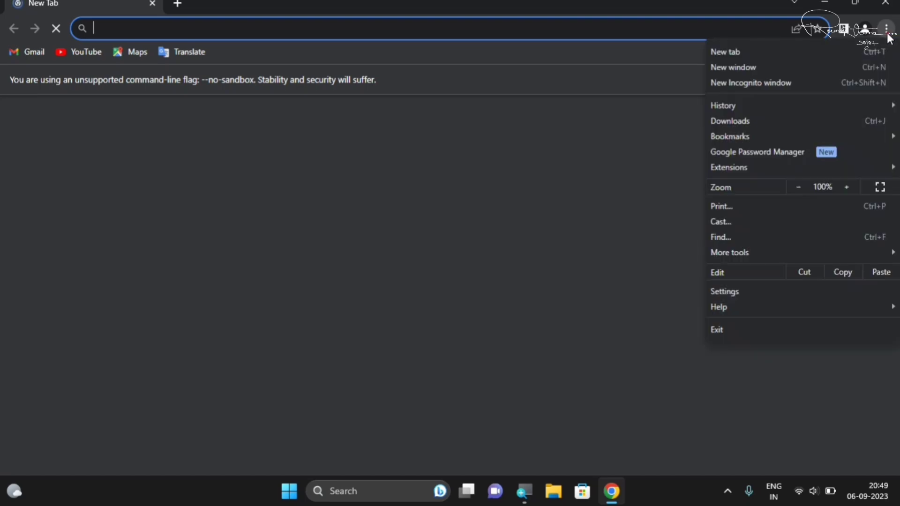
pyautogui.click(783, 291)
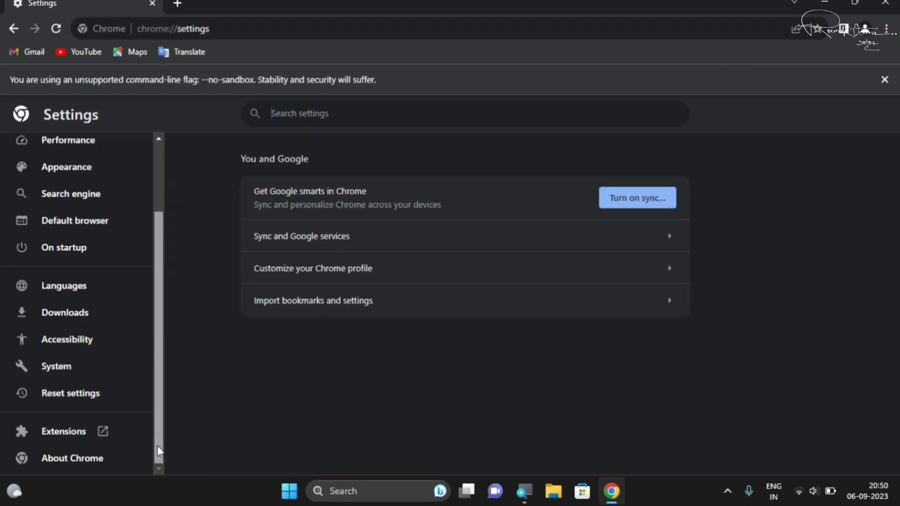
pyautogui.click(12, 476)
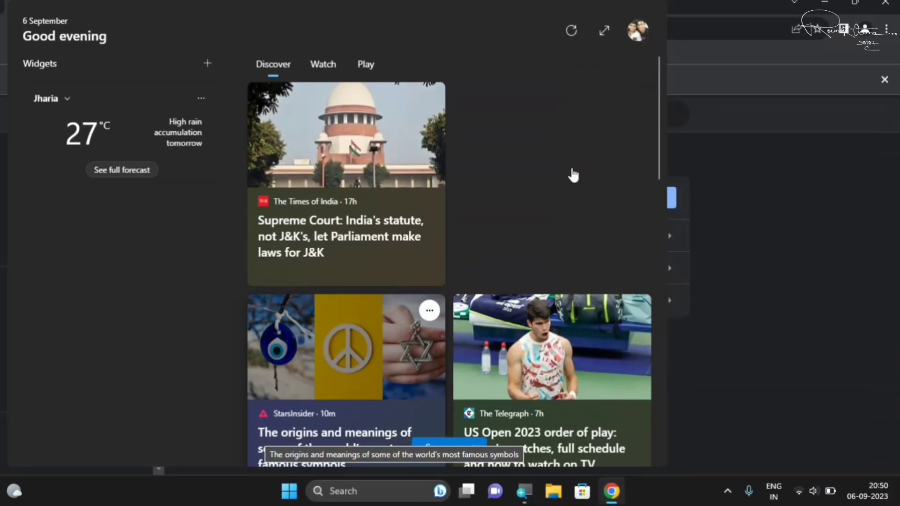
pyautogui.click(844, 270)
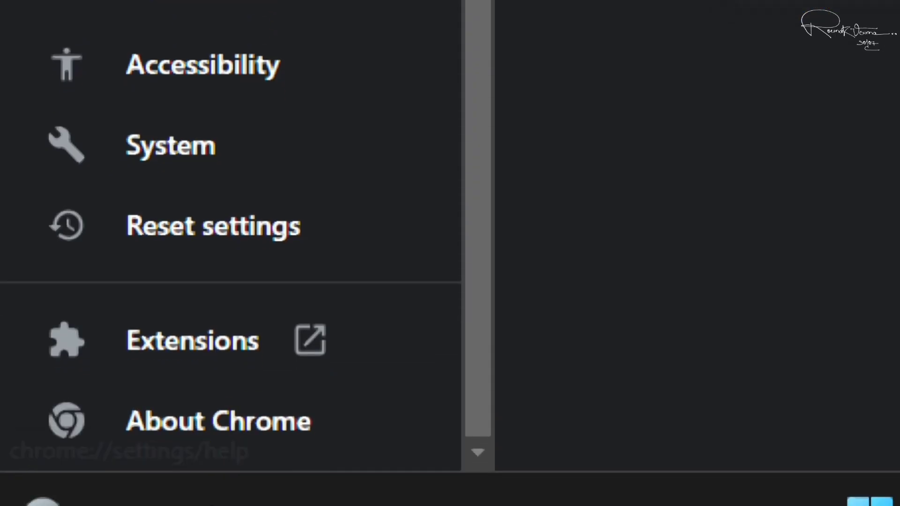
pyautogui.click(223, 424)
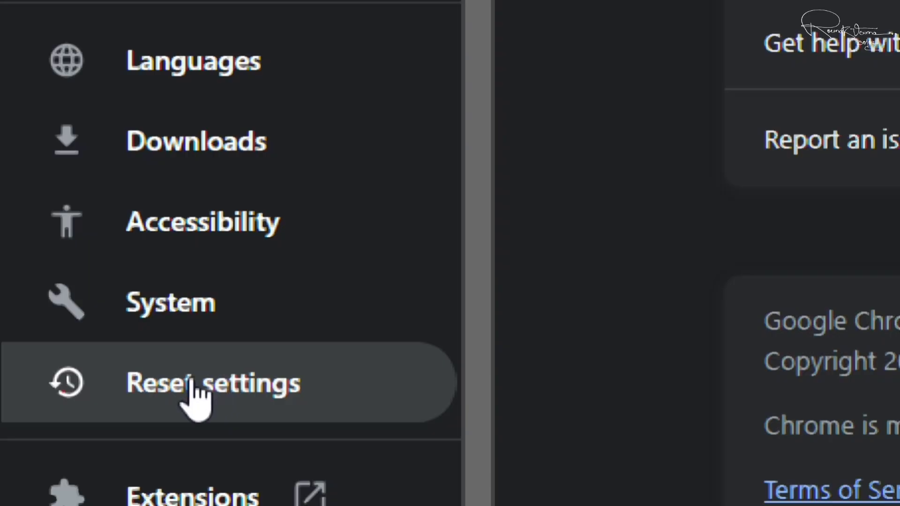
# Open the option to restore Chrome's settings to their original defaults
pyautogui.click(191, 382)
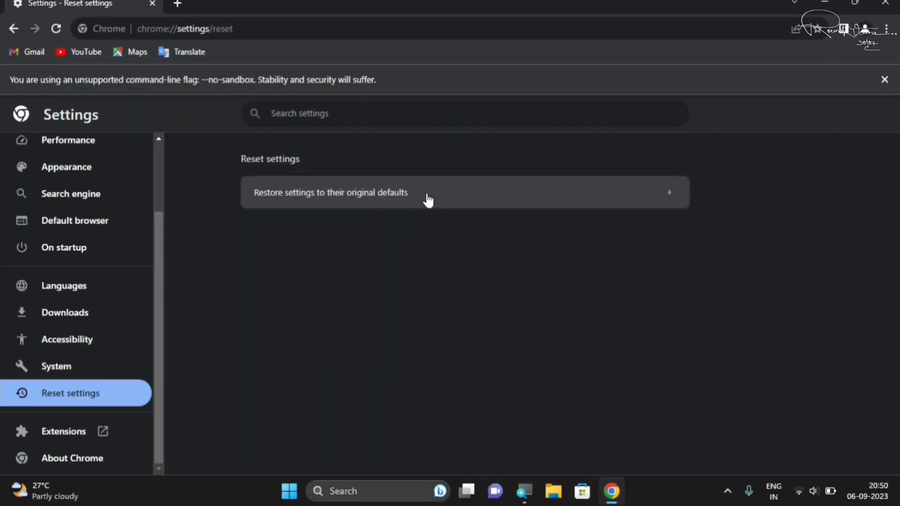
pyautogui.click(427, 200)
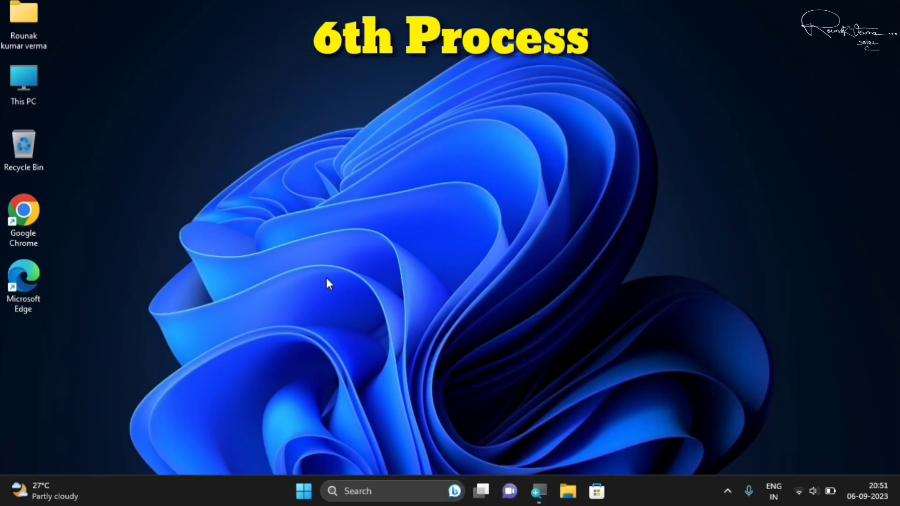
# Search Windows for "control panel" and open Control Panel
pyautogui.click(307, 496)
pyautogui.click(308, 498)
pyautogui.click(309, 498)
pyautogui.write('controp')
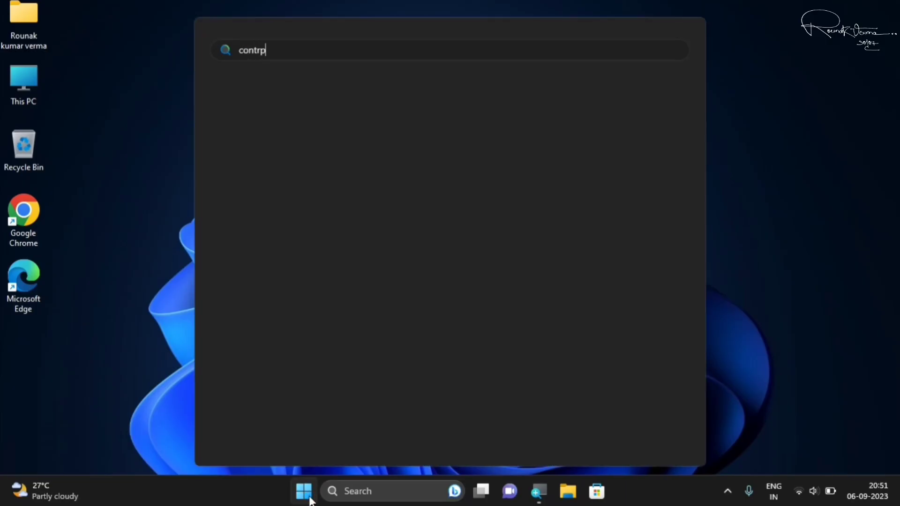
pyautogui.press('BackSpace')
pyautogui.write('op')
pyautogui.press('BackSpace')
pyautogui.write('l panel')
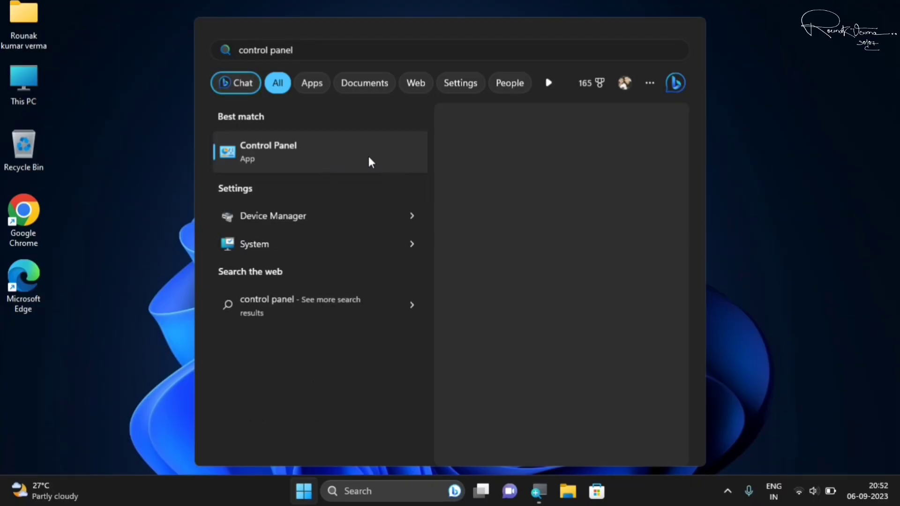
pyautogui.click(295, 157)
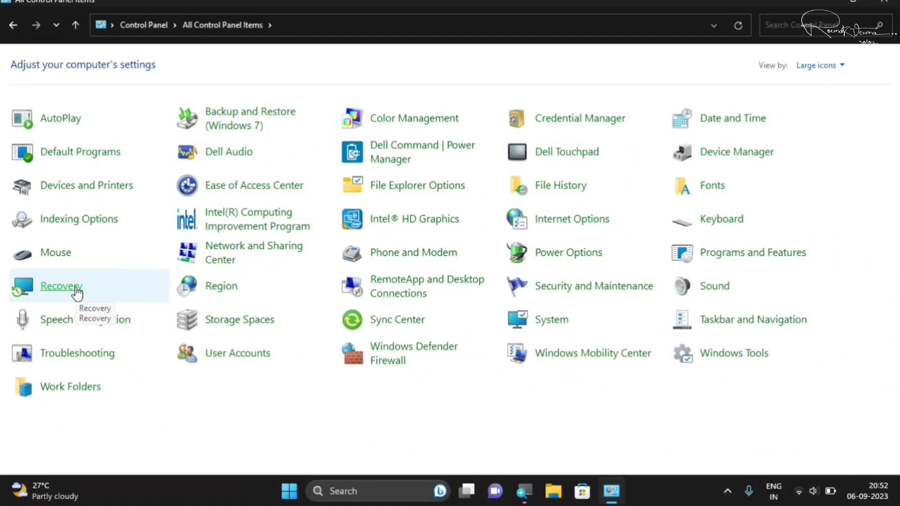
# Open System Restore from the Recovery tools and proceed with the option to choose a different restore point
pyautogui.click(291, 291)
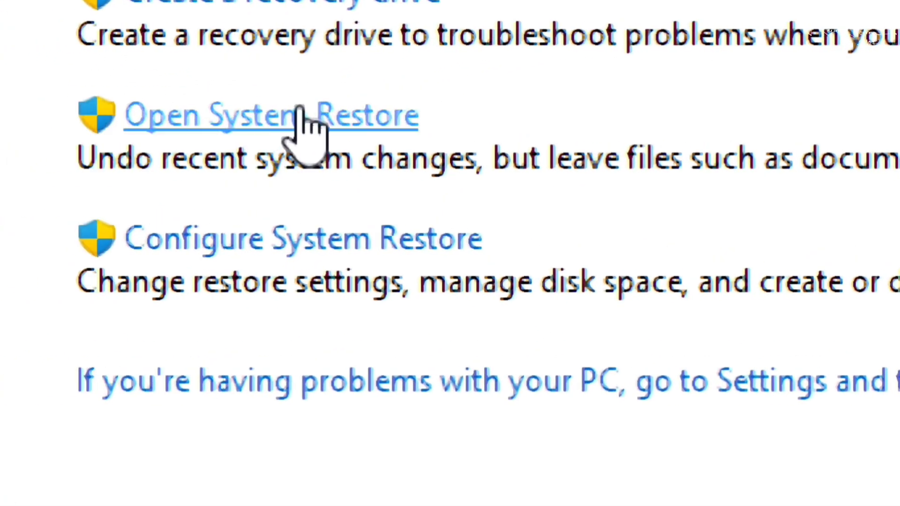
pyautogui.click(298, 115)
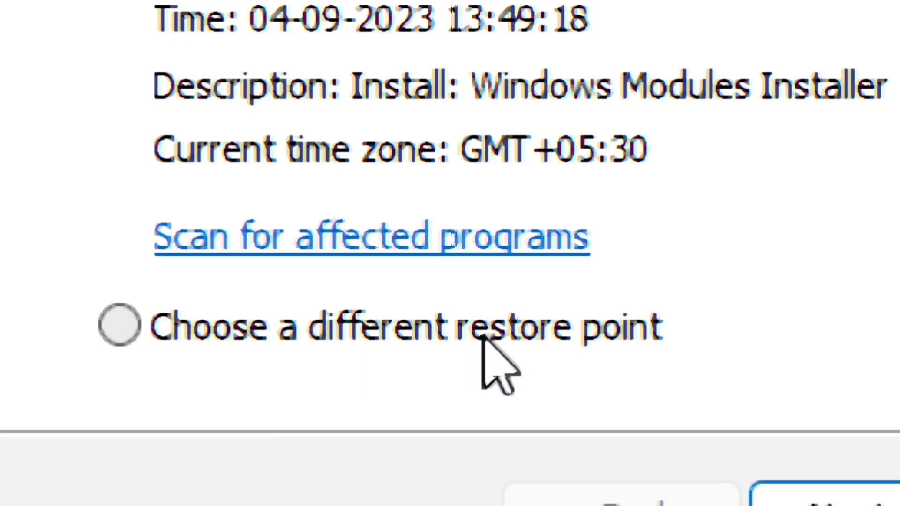
pyautogui.click(121, 328)
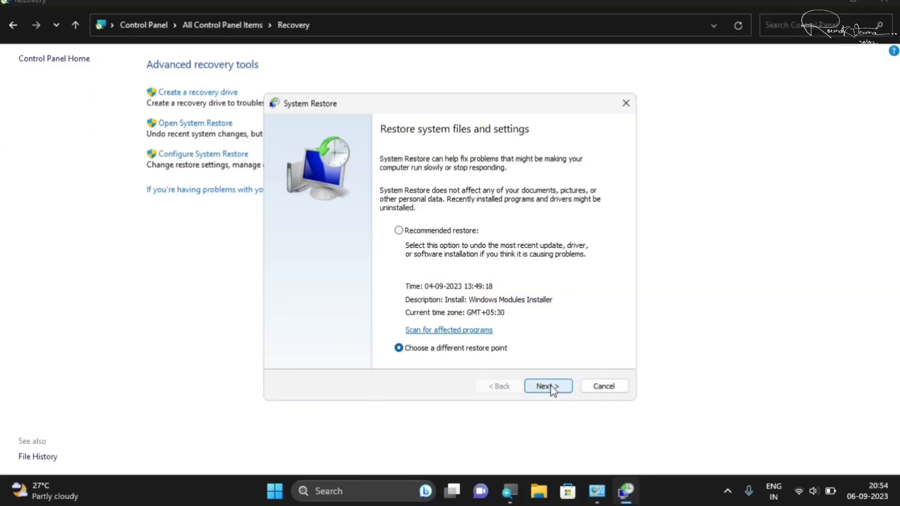
pyautogui.click(547, 386)
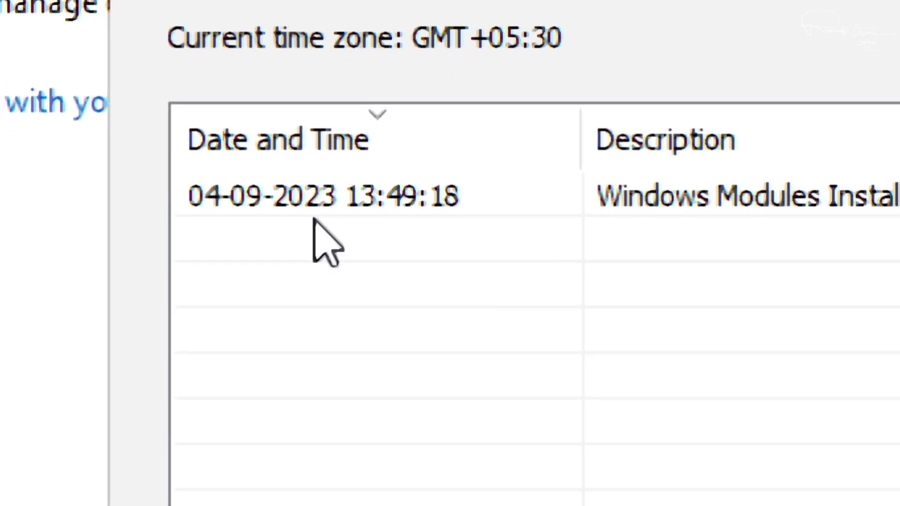
pyautogui.click(315, 216)
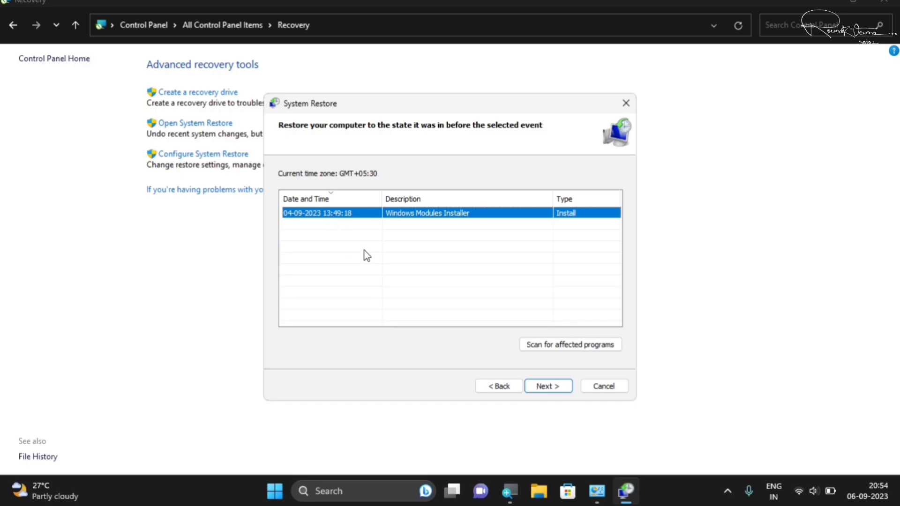
pyautogui.click(552, 389)
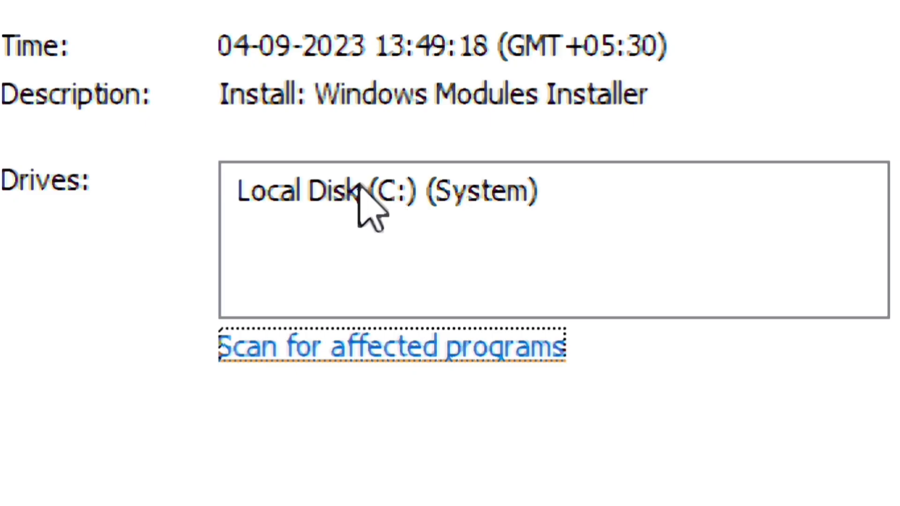
pyautogui.click(436, 190)
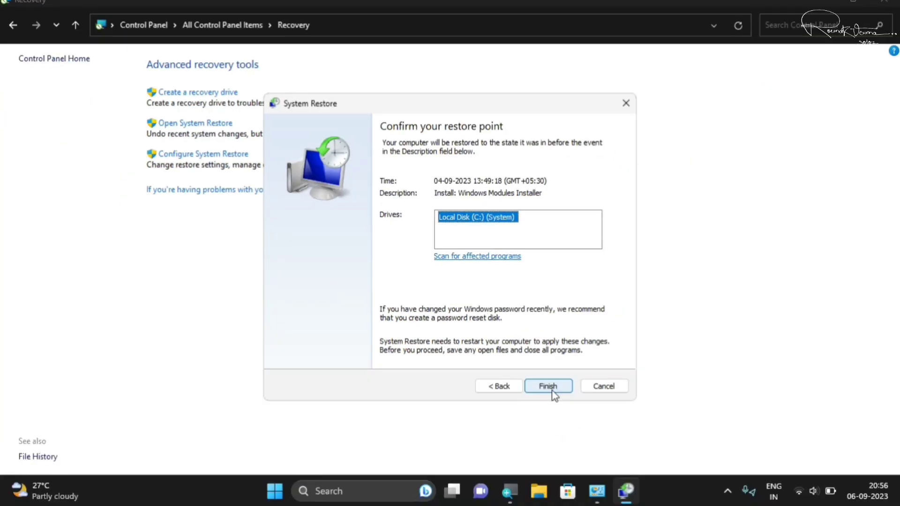
pyautogui.click(594, 387)
pyautogui.click(880, 2)
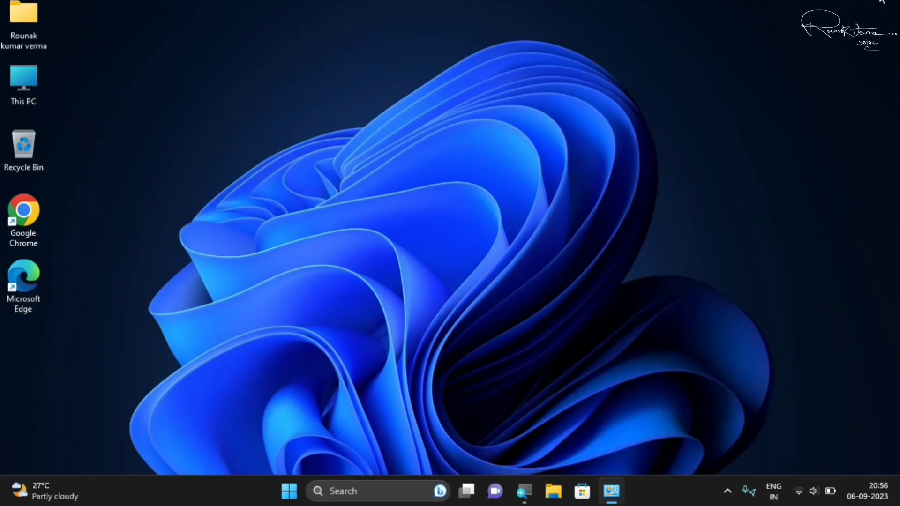